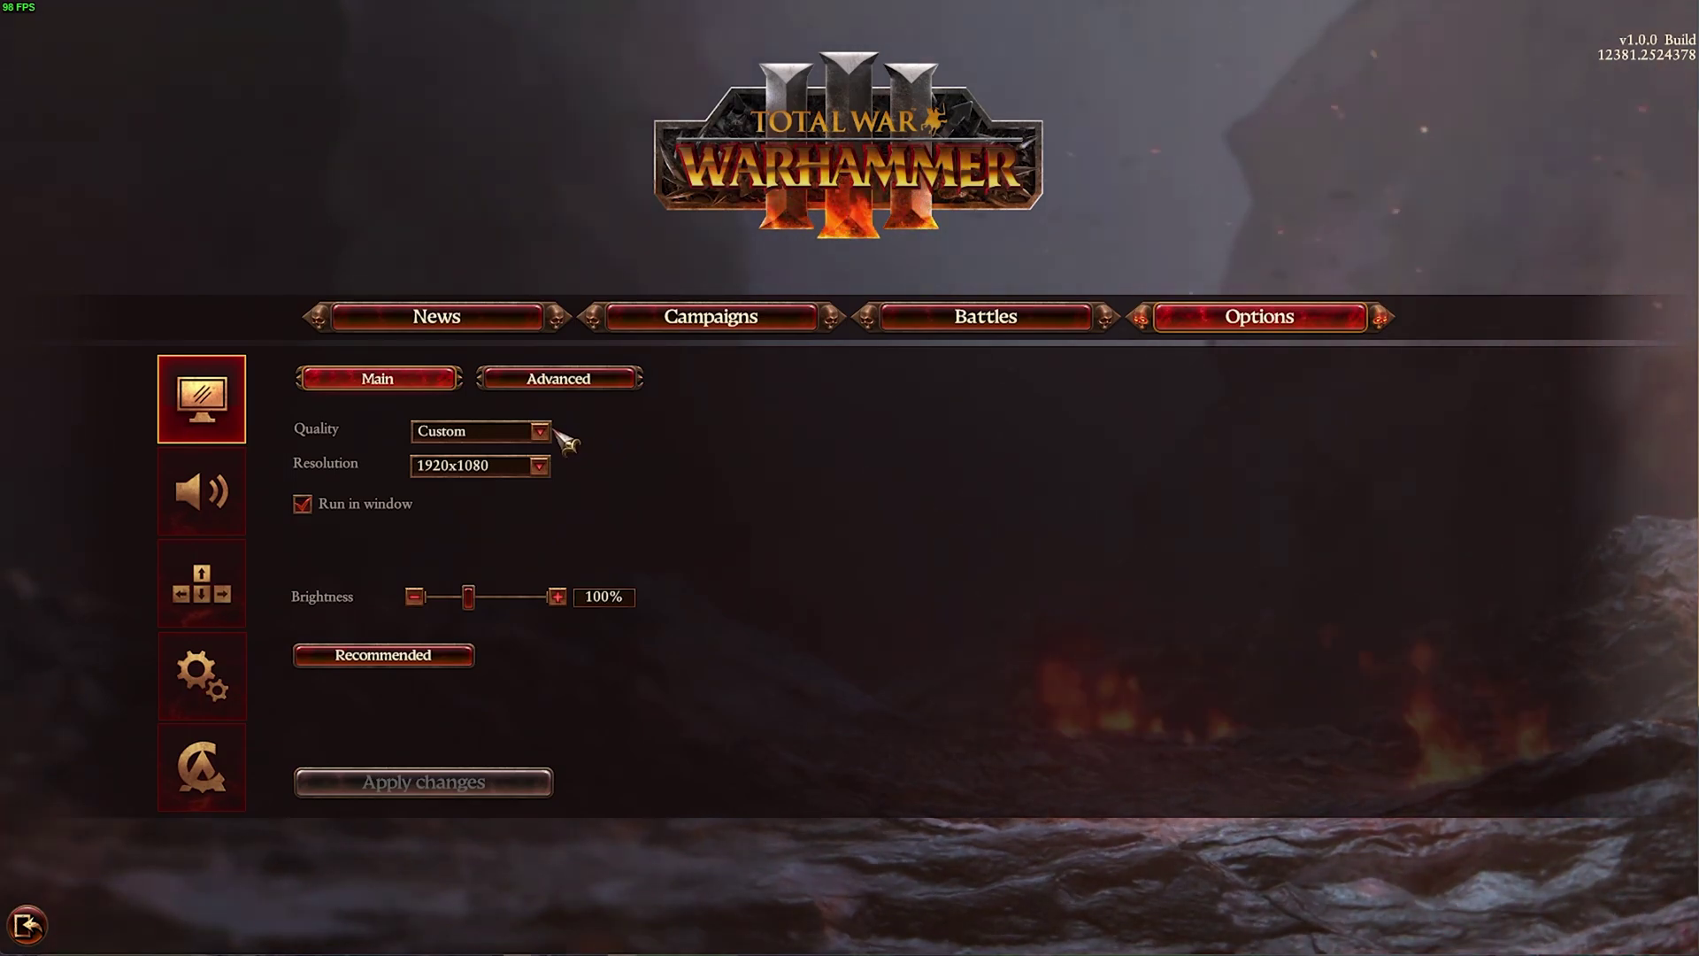
Keep the Custom quality preset and the 1920x1080 screen resolution
left_click(542, 432)
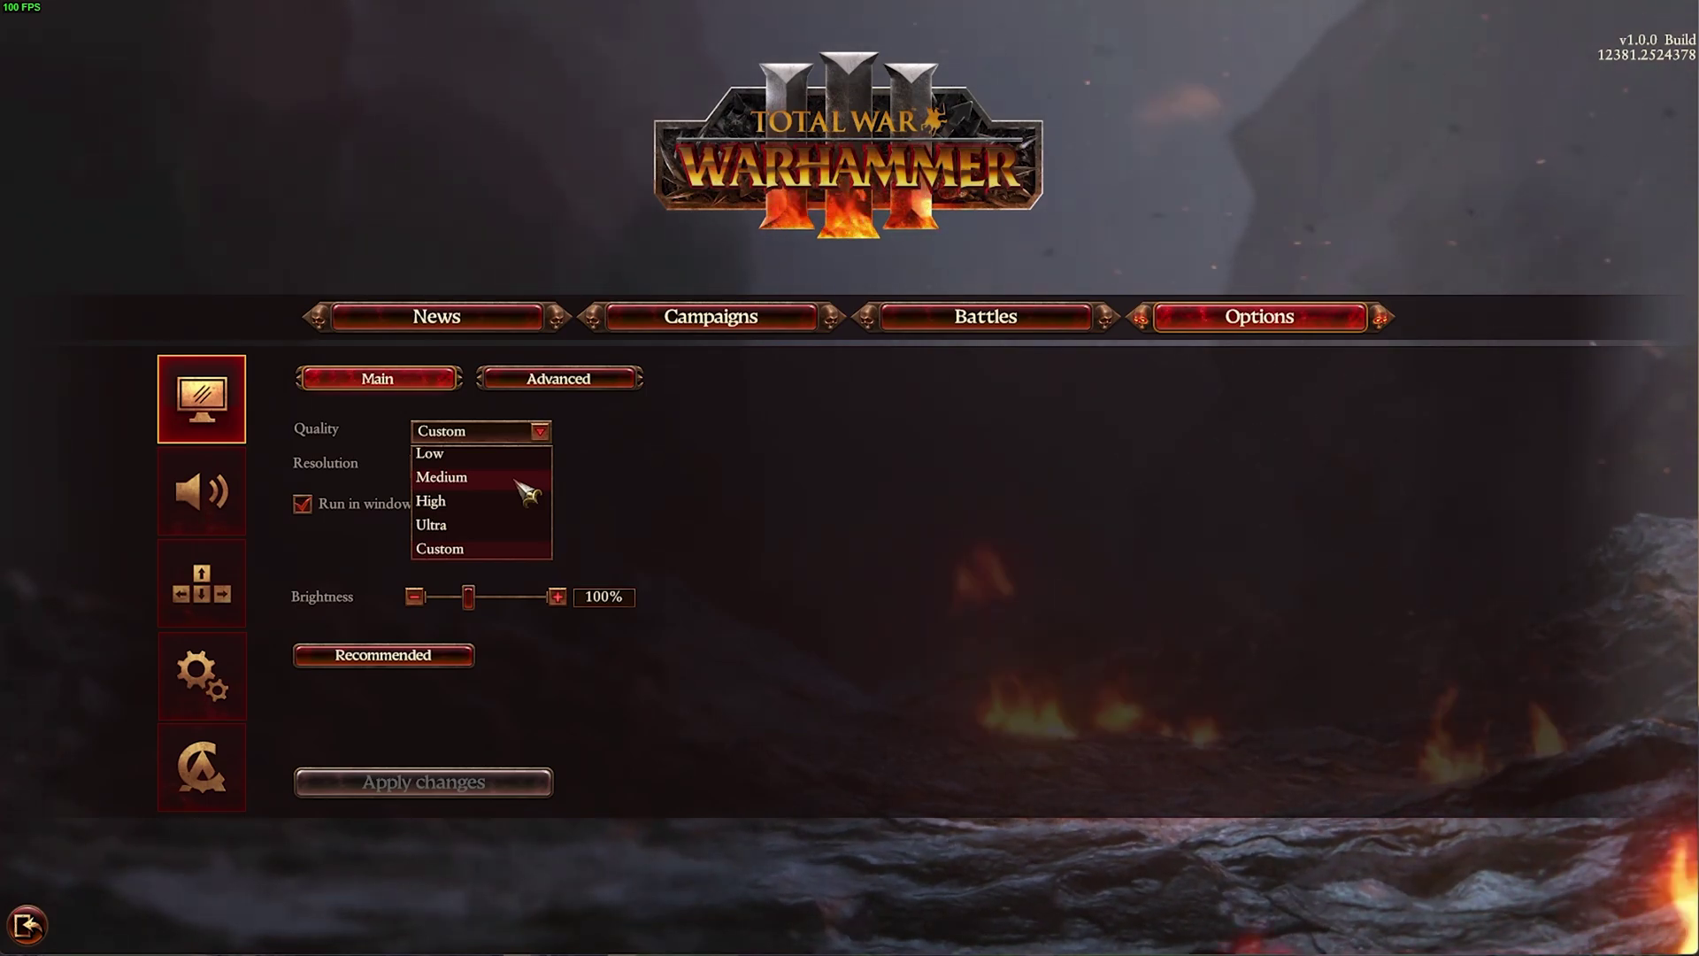
left_click(660, 473)
left_click(542, 466)
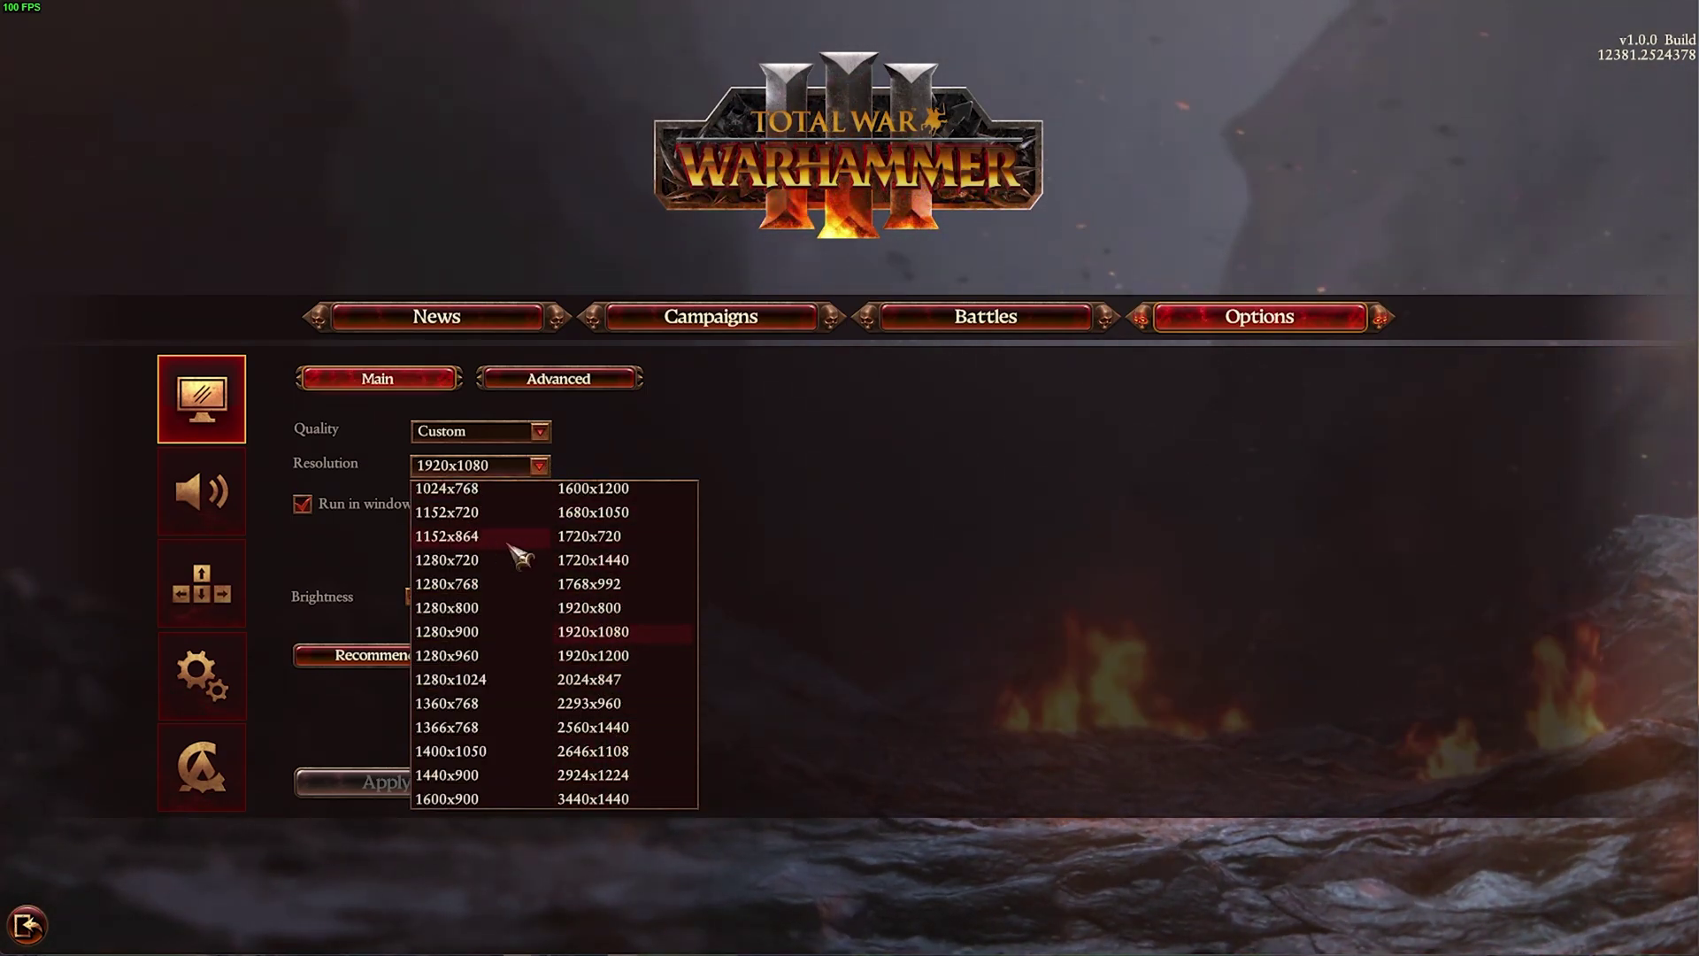
left_click(824, 529)
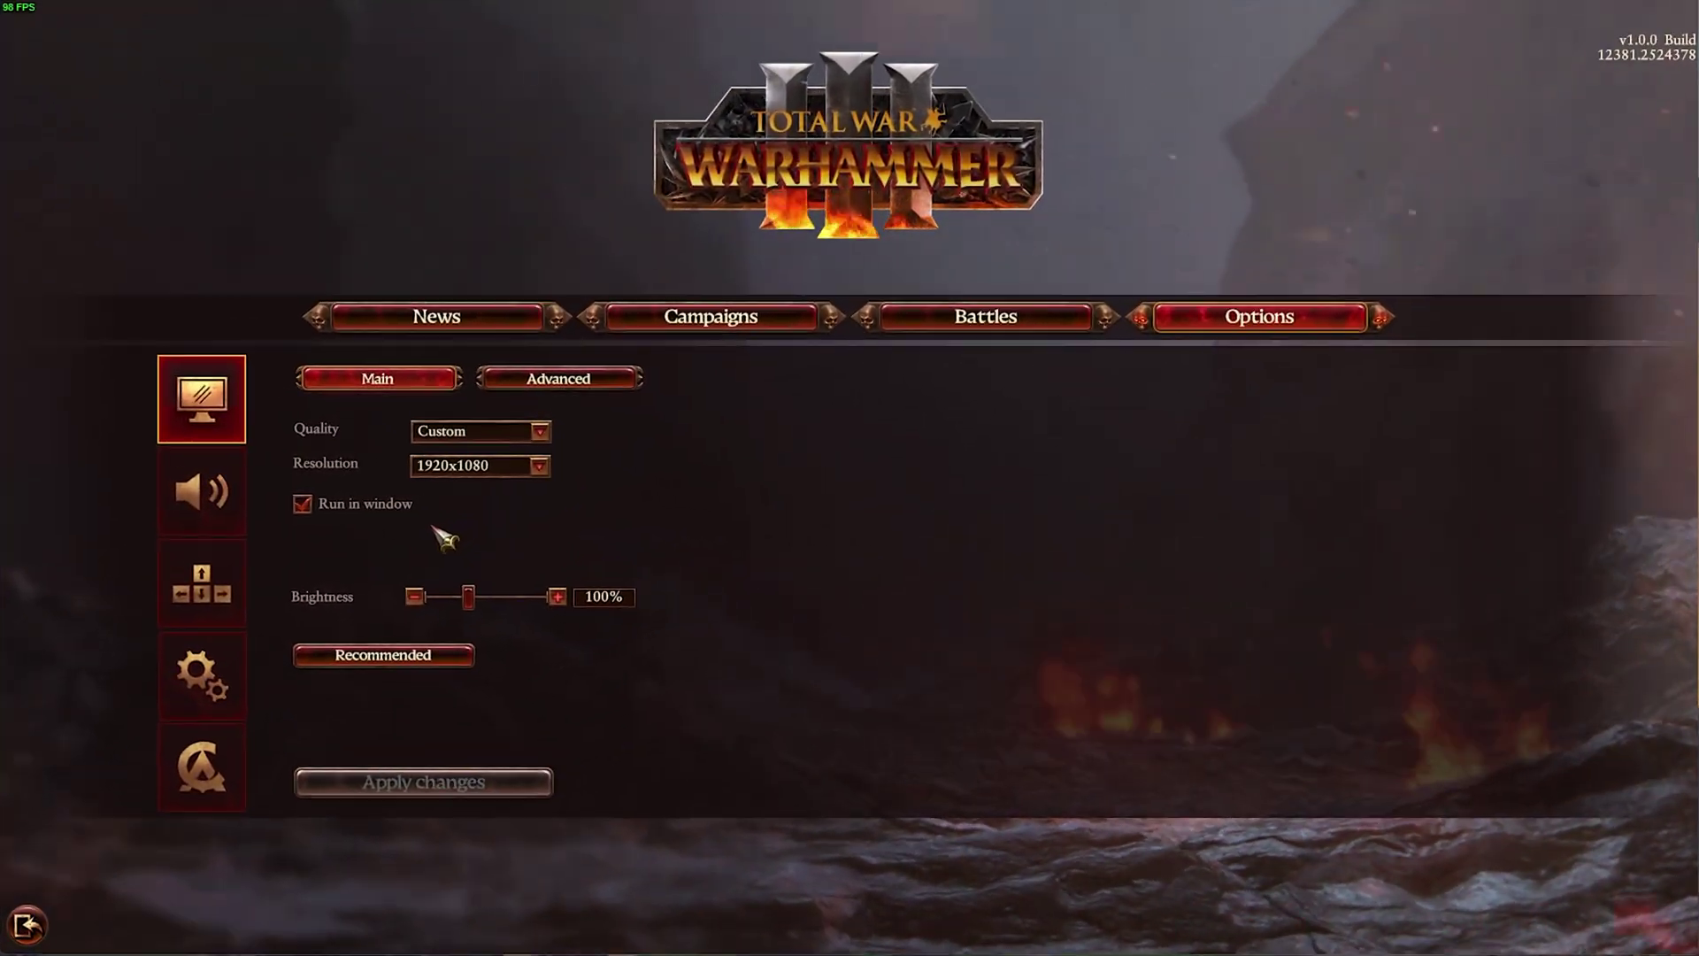
In the Advanced settings, briefly lower Resolution scale below 100%, then restore it to 100%
left_click(622, 383)
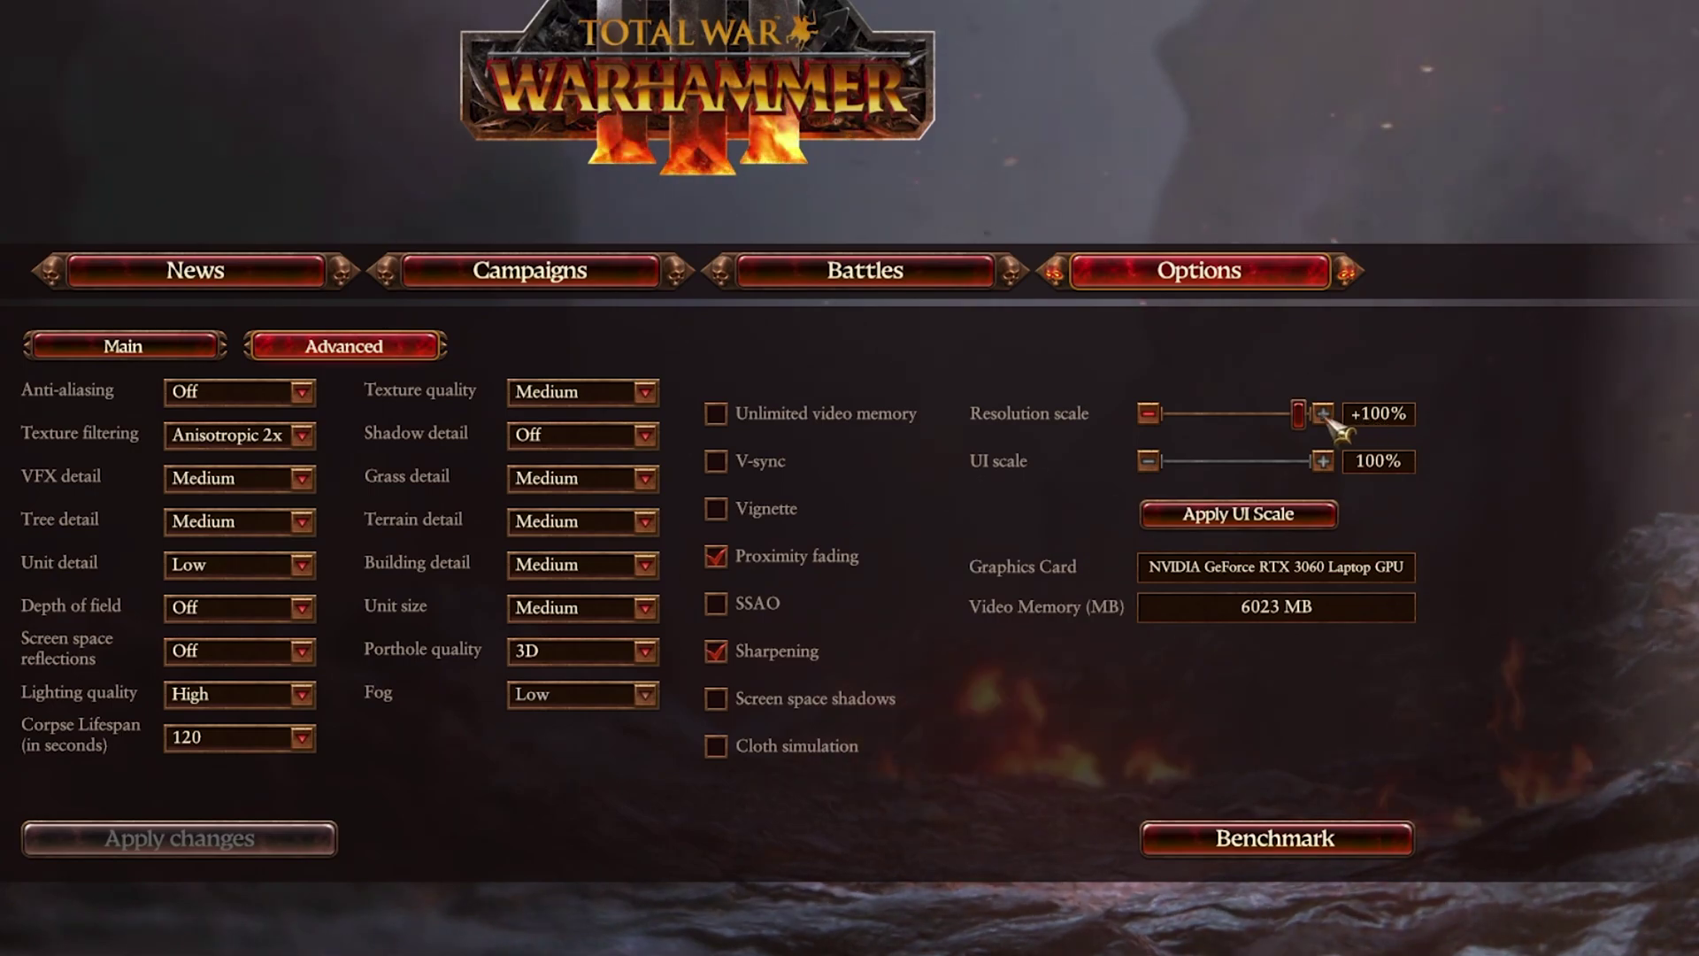
mouse_move(1299, 415)
left_mouse_down()
mouse_move(1190, 425)
mouse_move(1284, 431)
left_mouse_up()
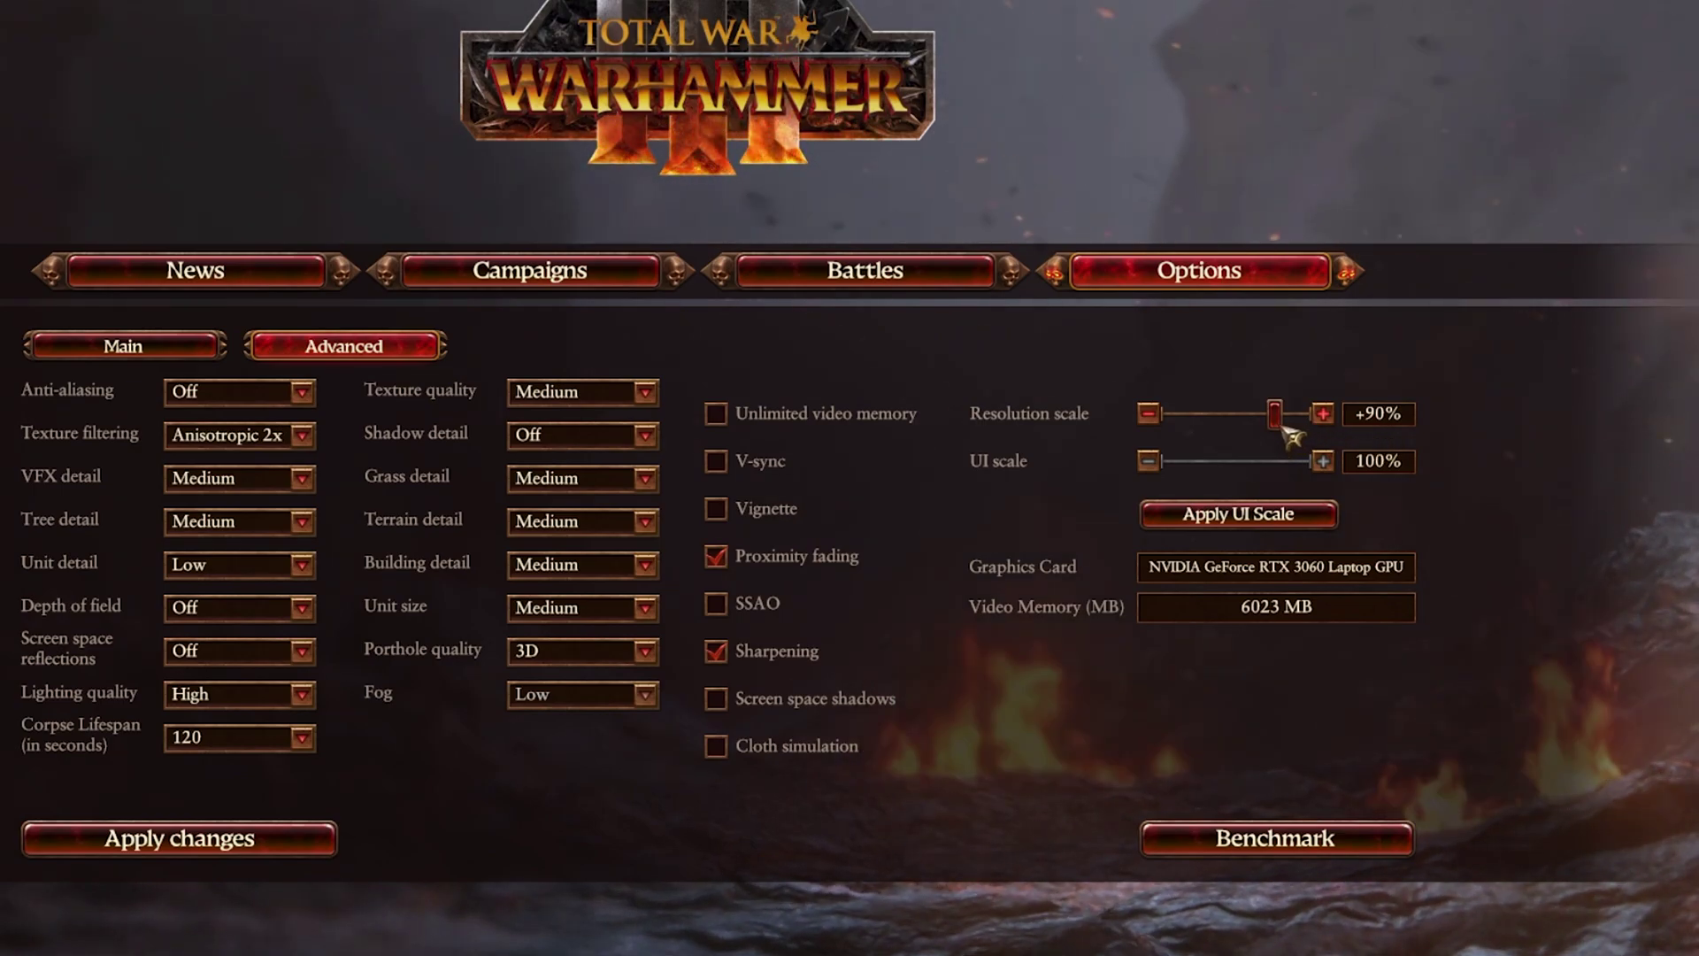
left_click(1322, 413)
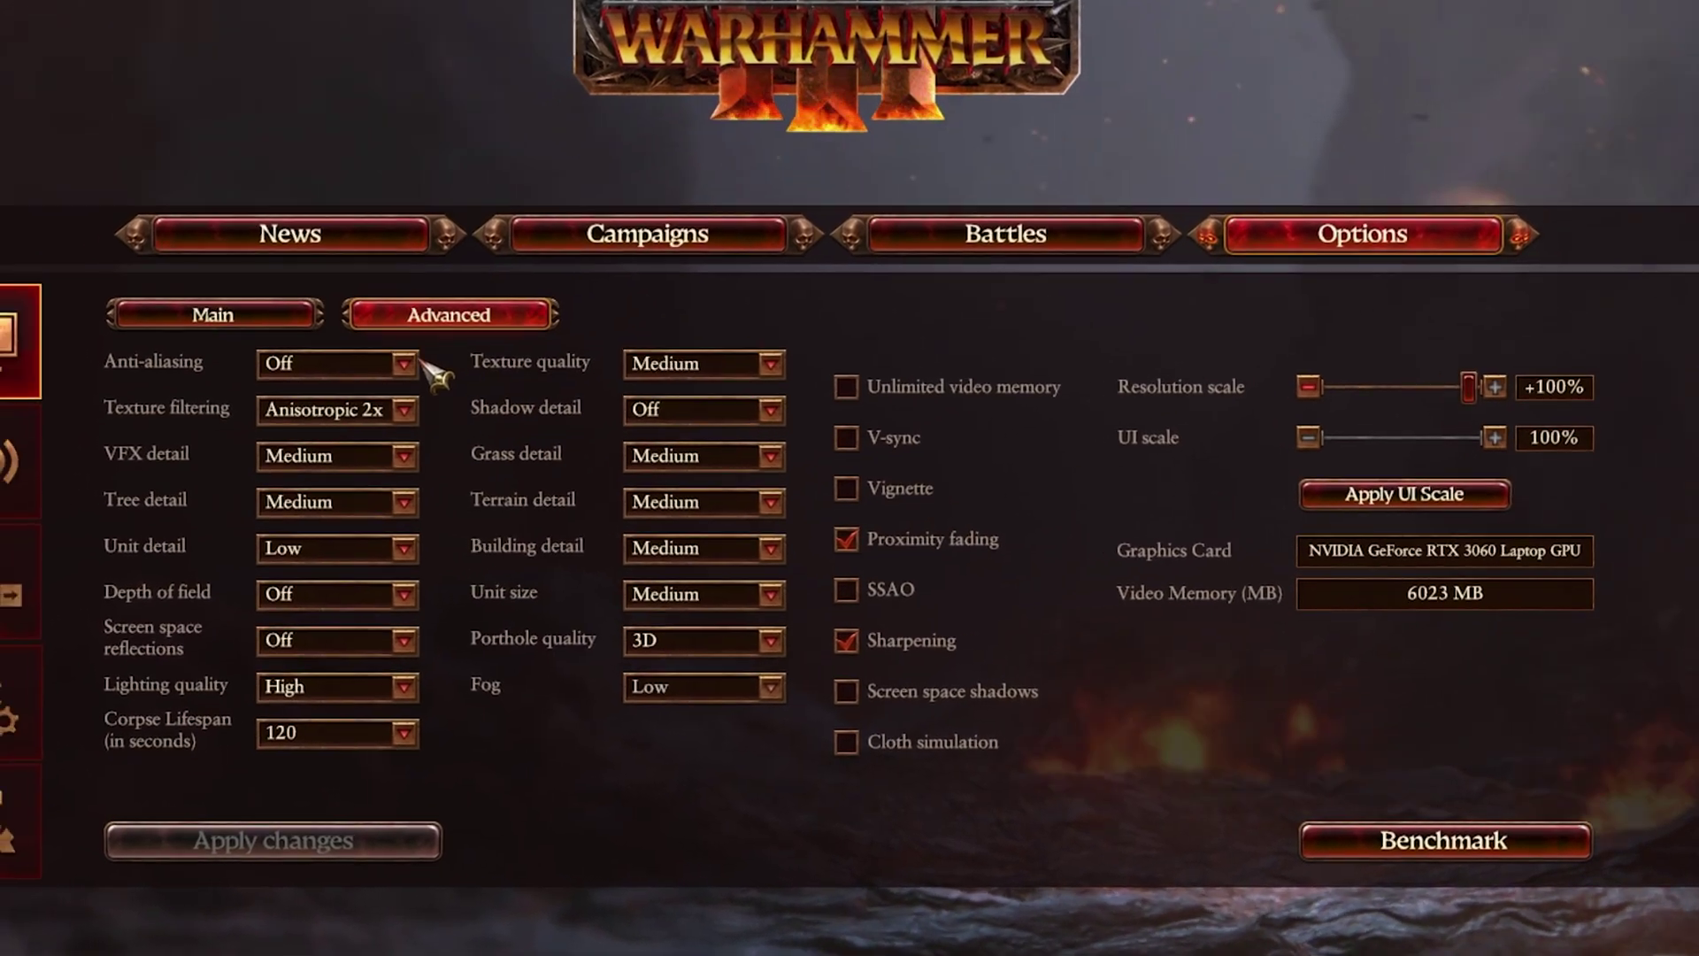
Keep anti-aliasing Off, texture filtering Anisotropic 2x, VFX and tree detail Medium, unit detail Low
left_click(305, 391)
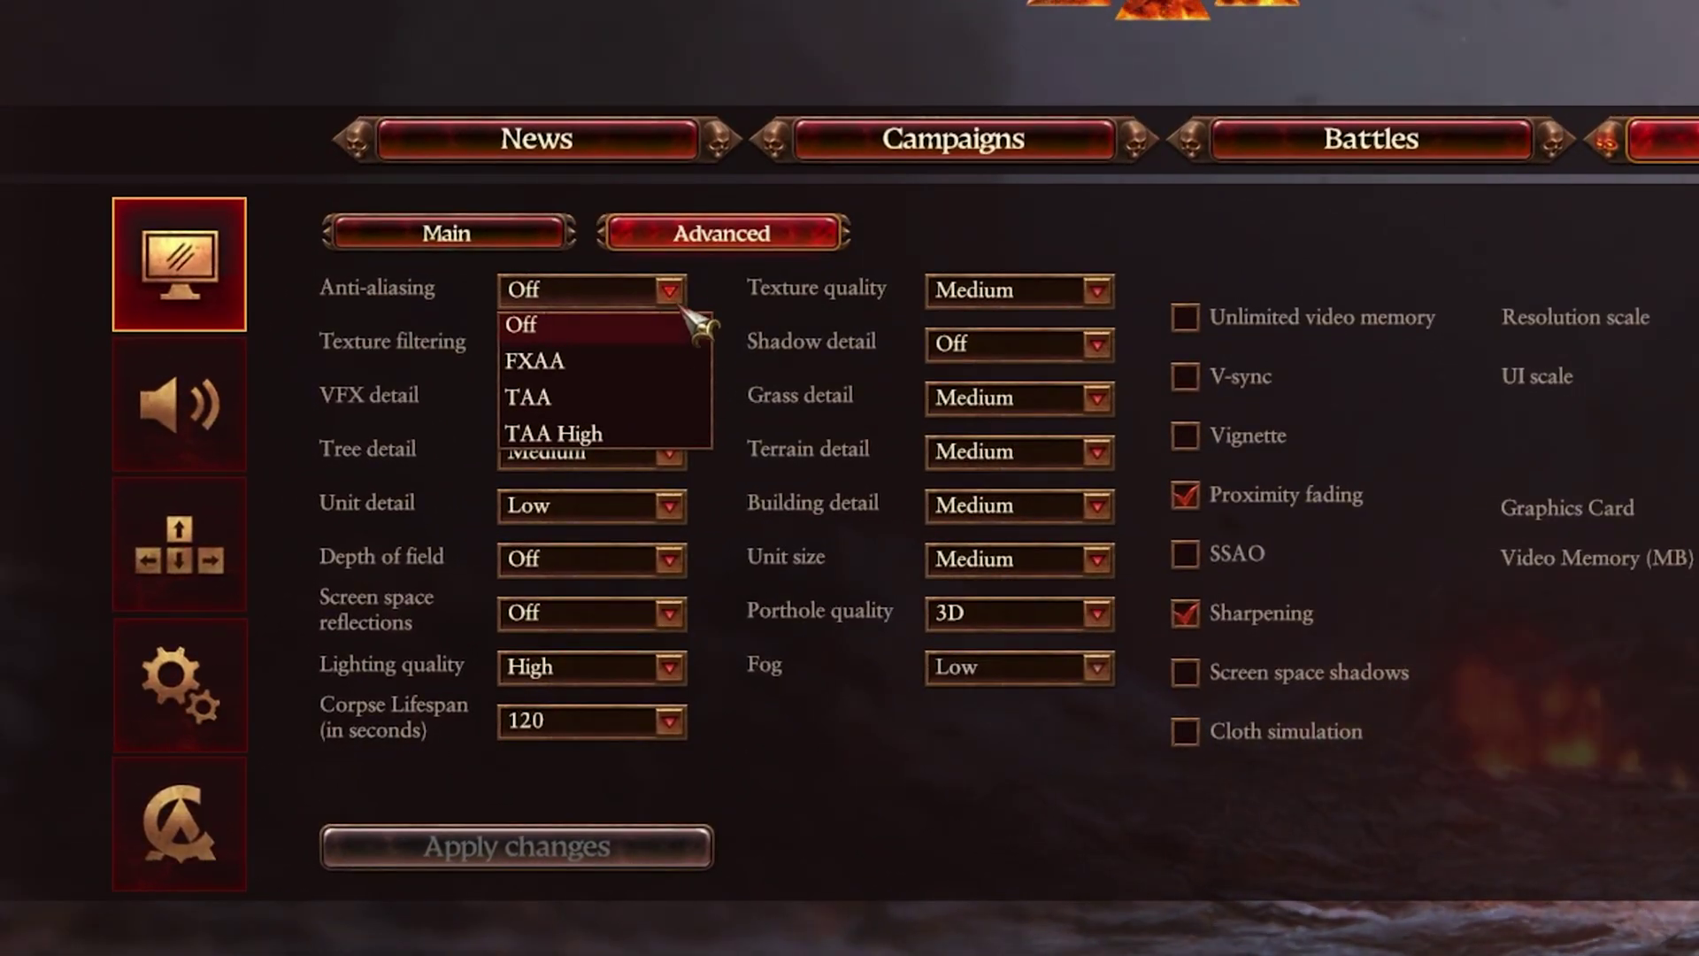
left_click(683, 306)
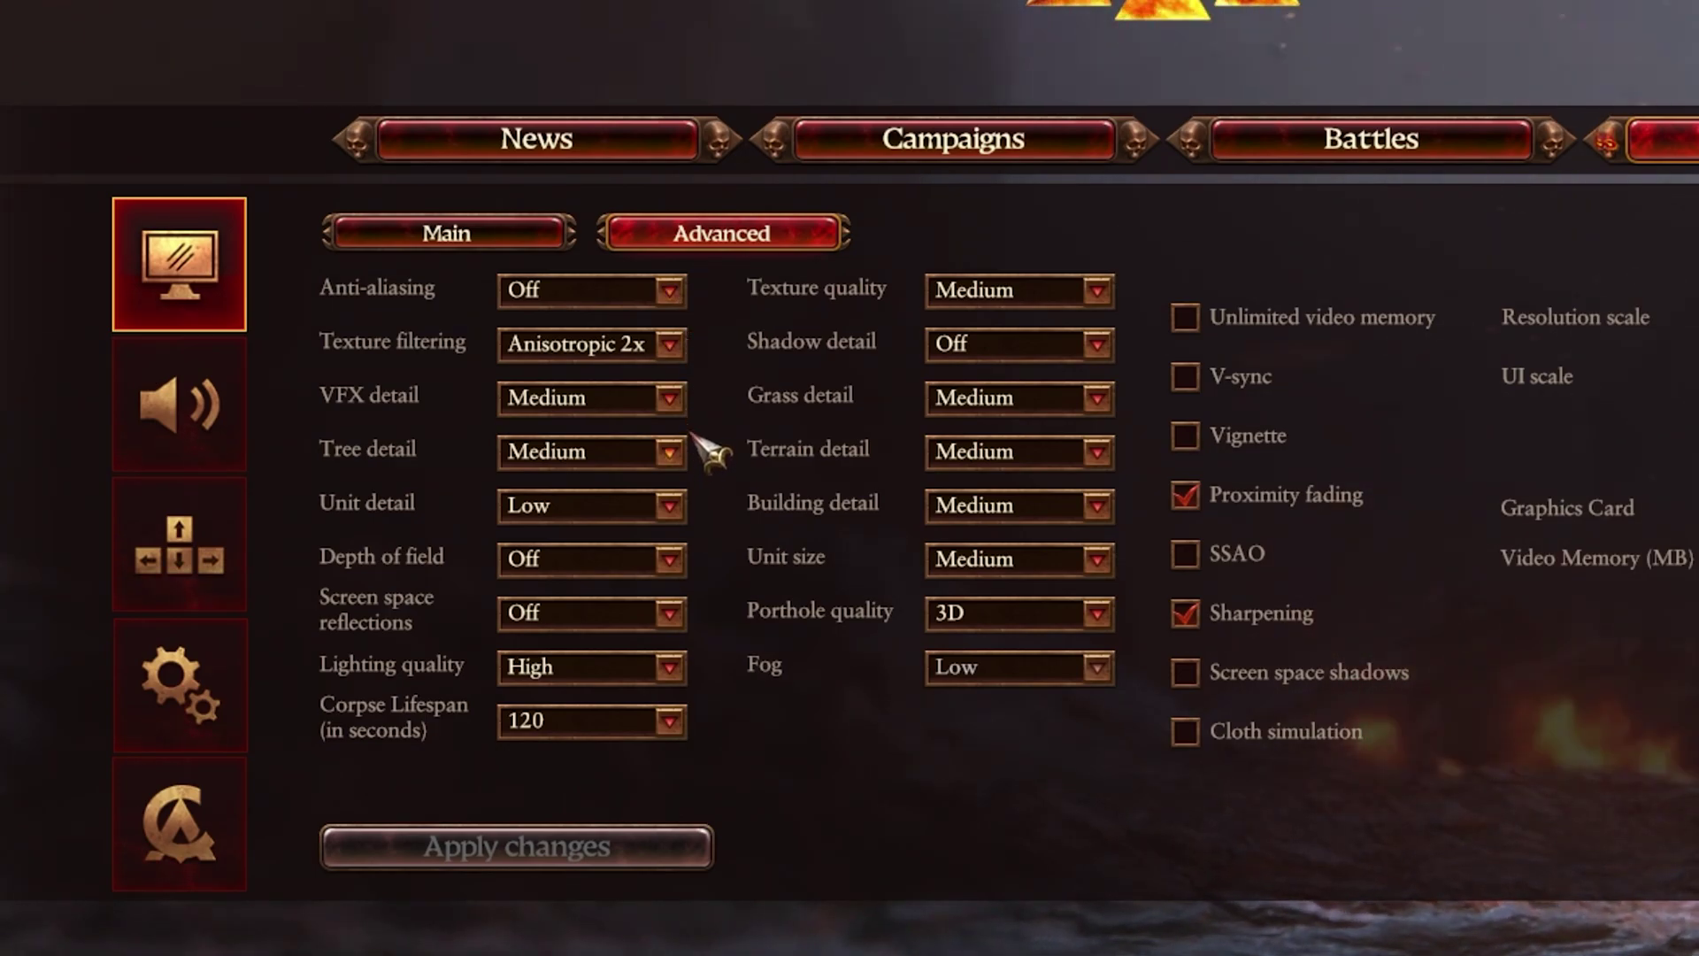
left_click(672, 347)
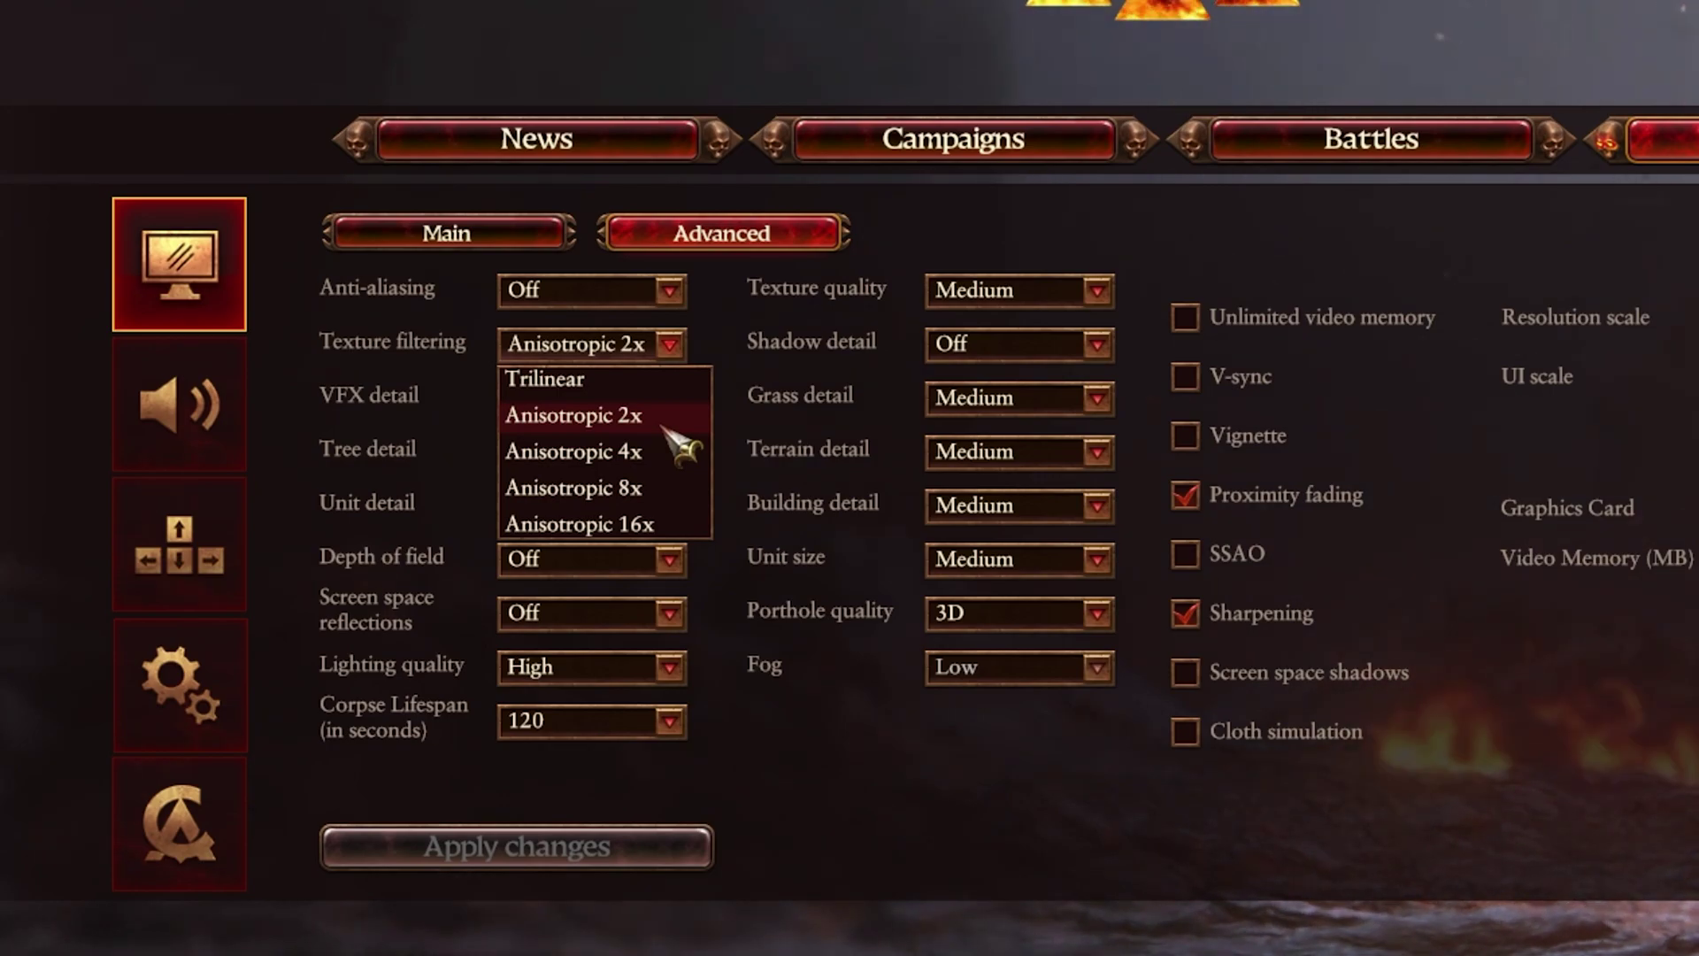
left_click(673, 347)
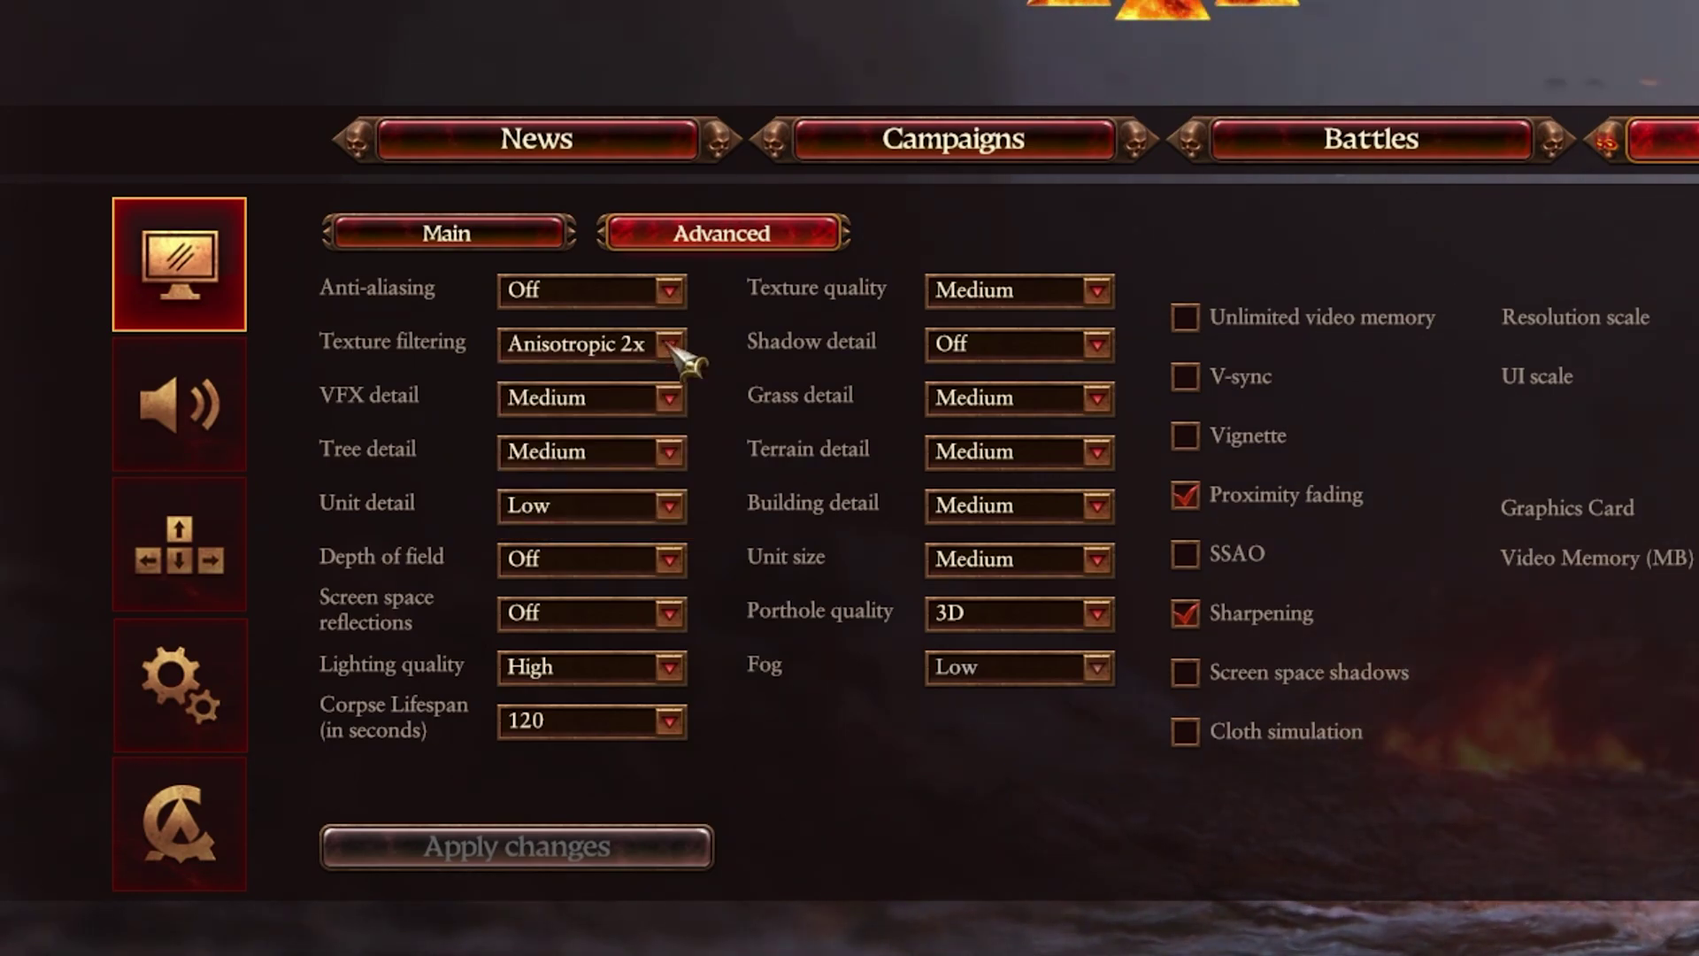
left_click(675, 400)
left_click(677, 403)
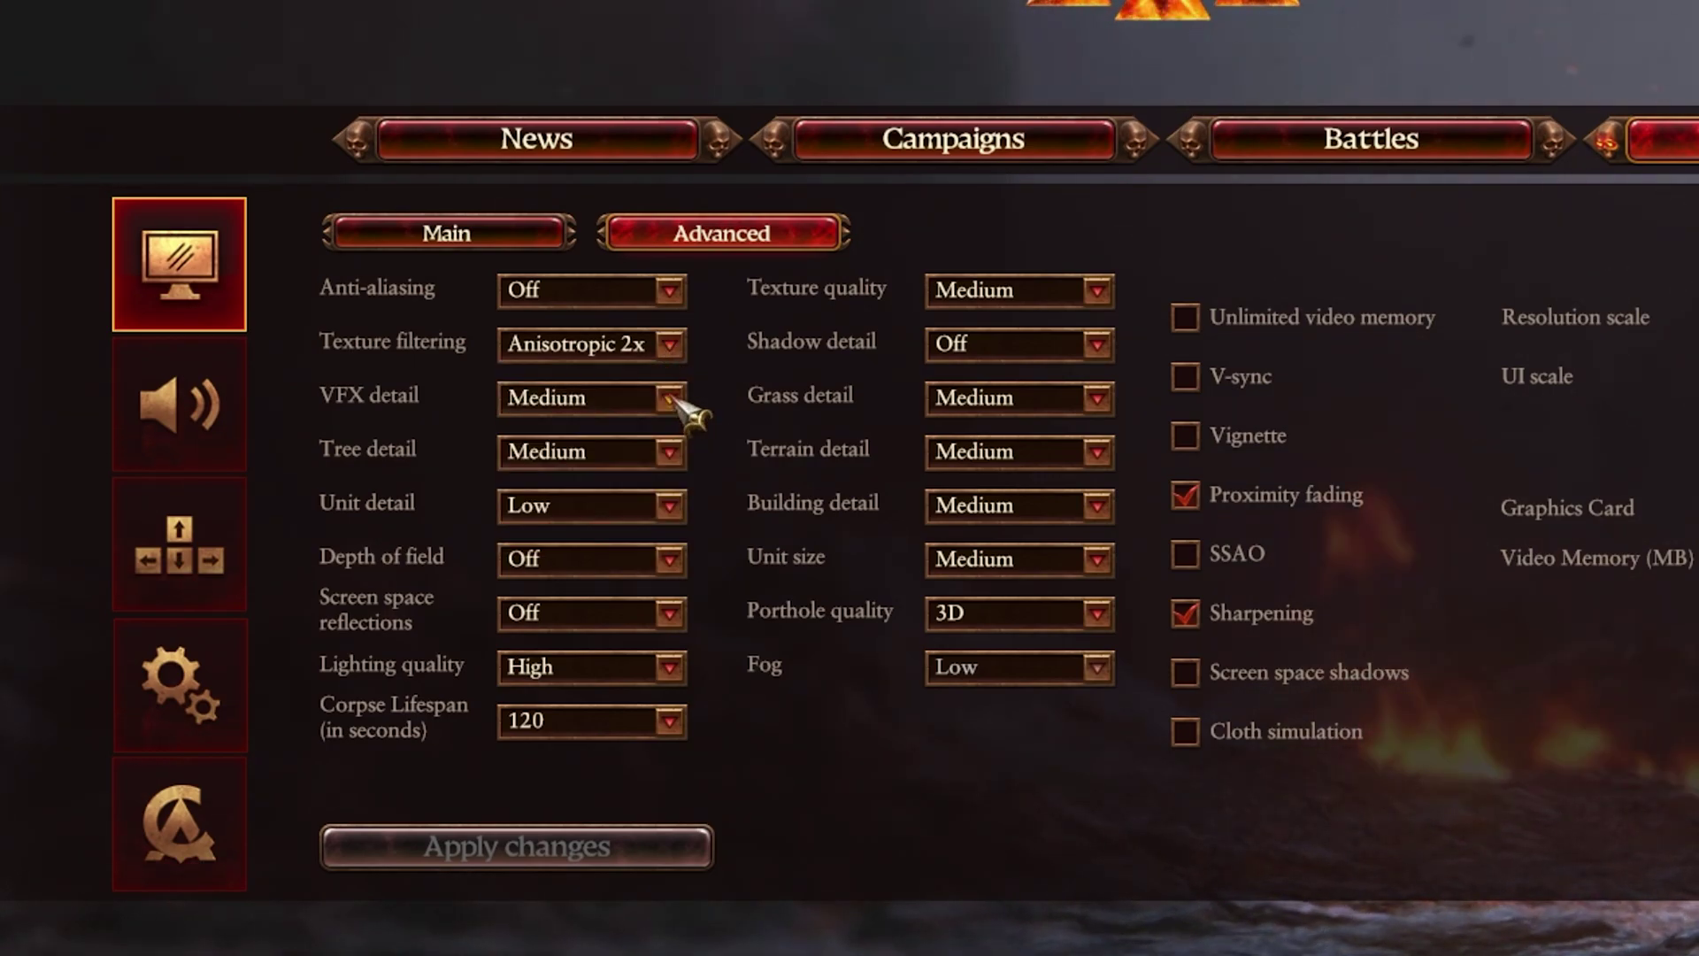
left_click(680, 454)
left_click(680, 453)
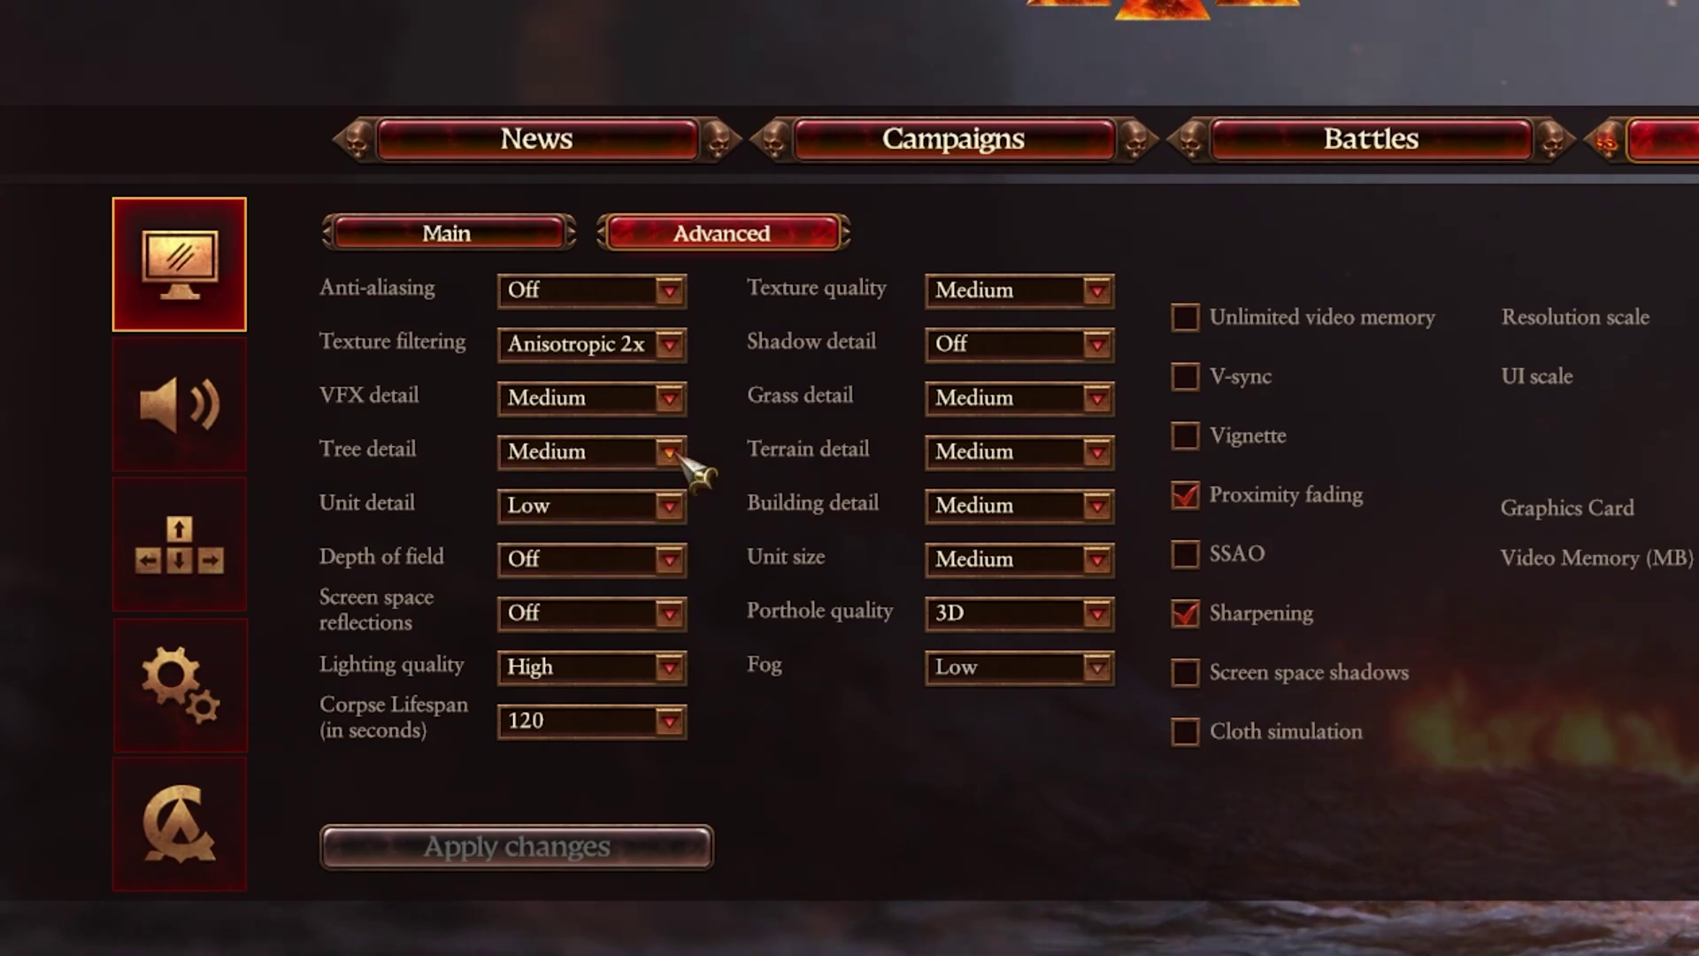
left_click(672, 505)
left_click(665, 539)
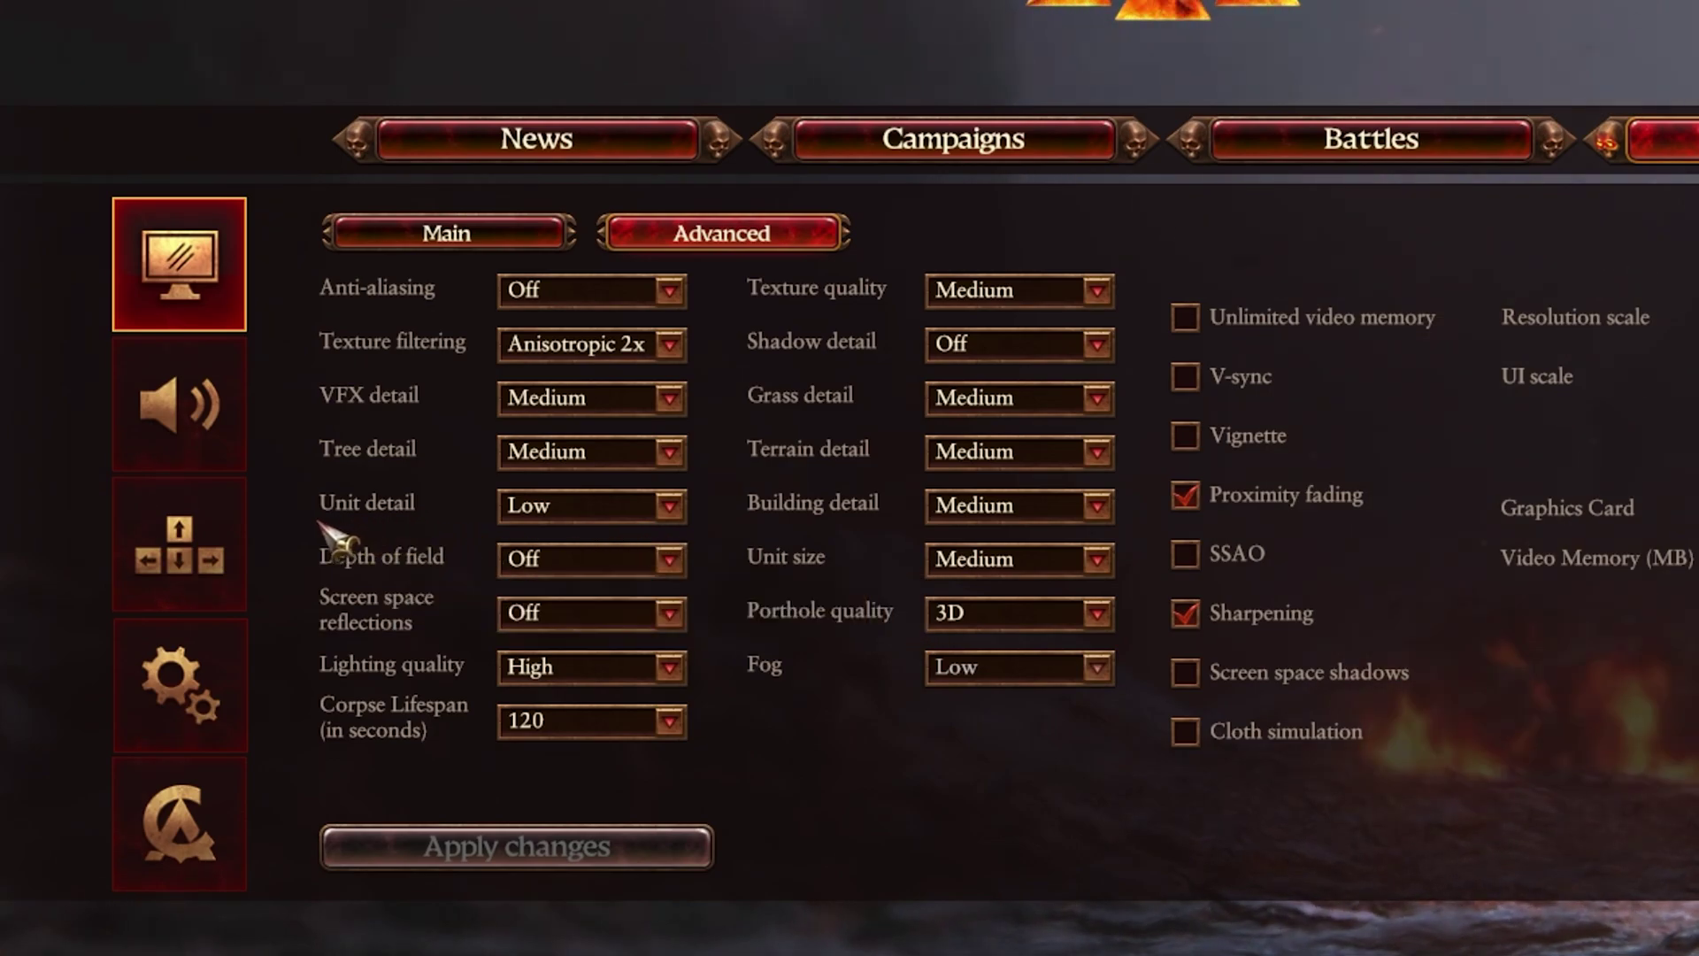
Leave depth of field and screen space reflections Off, Lighting quality High, Corpse Lifespan 120 seconds
mouse_move(371, 515)
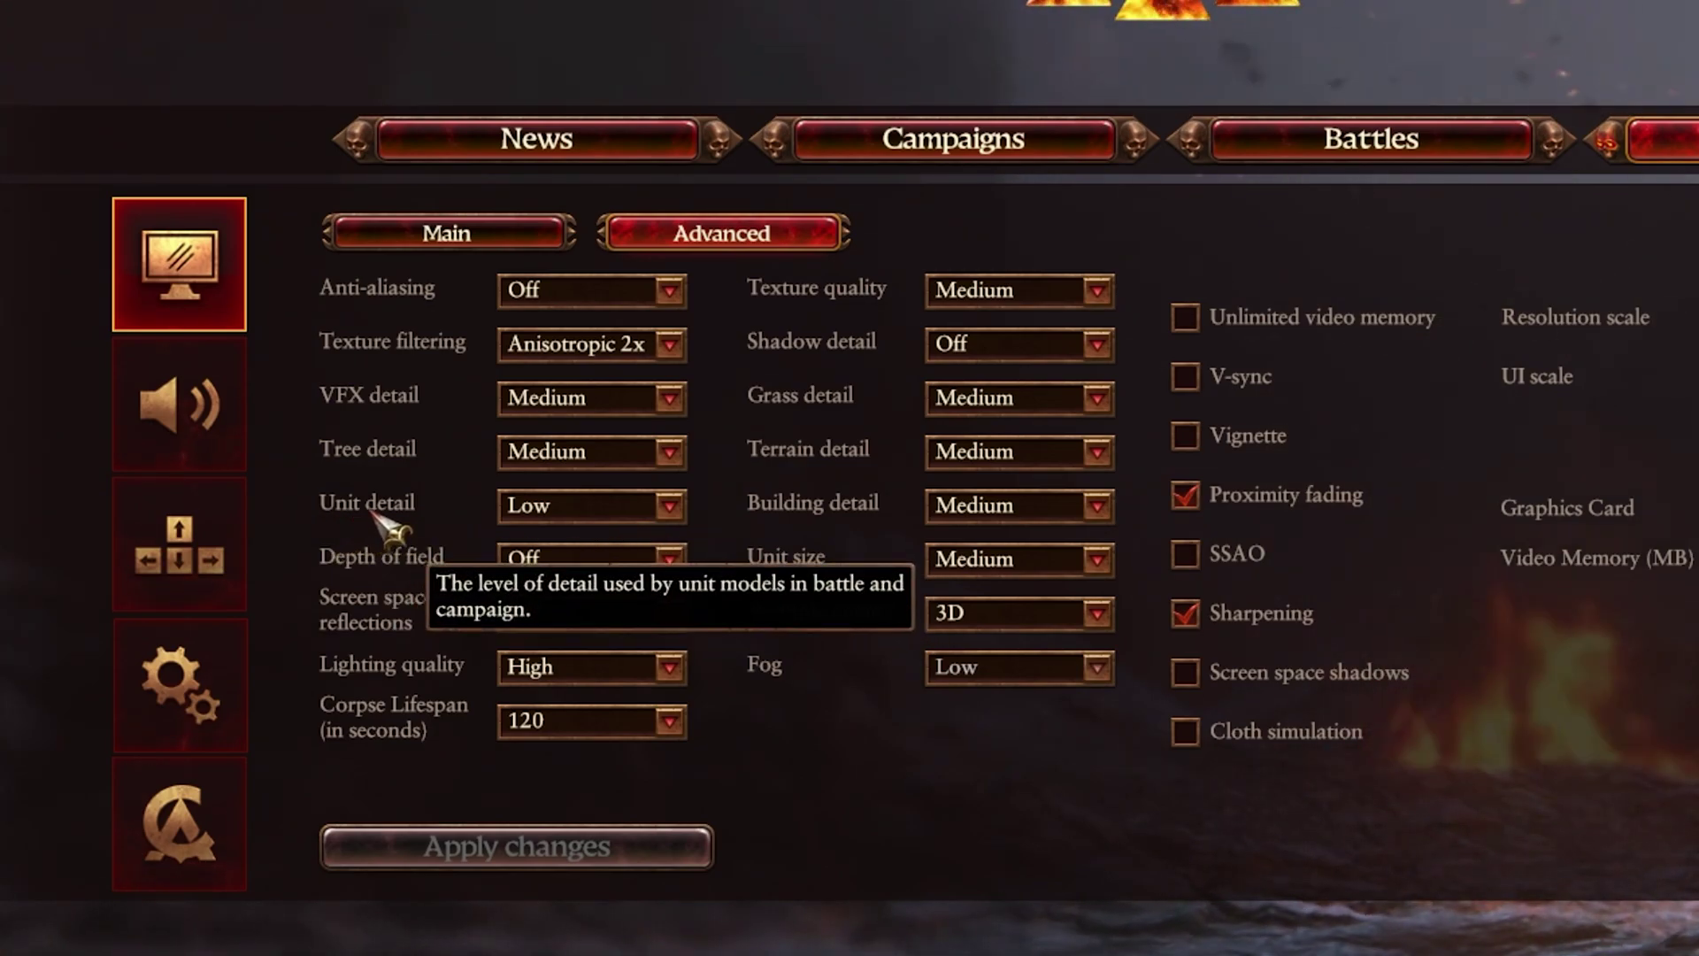
left_click(673, 561)
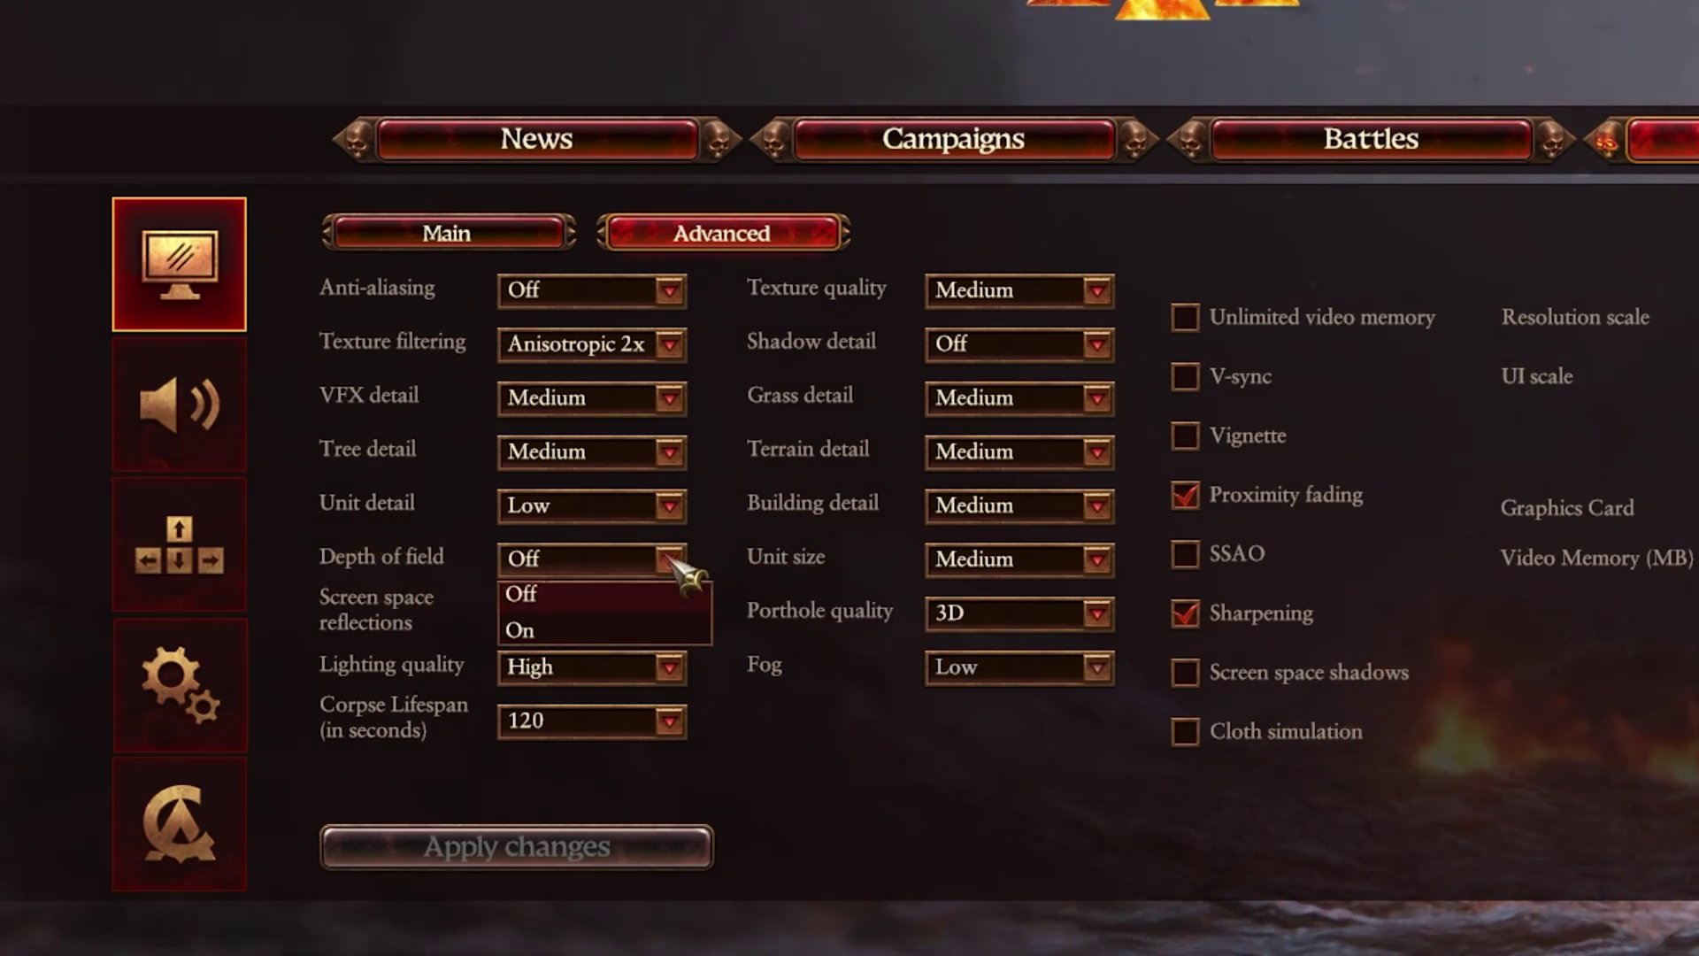
left_click(671, 557)
left_click(670, 611)
left_click(670, 610)
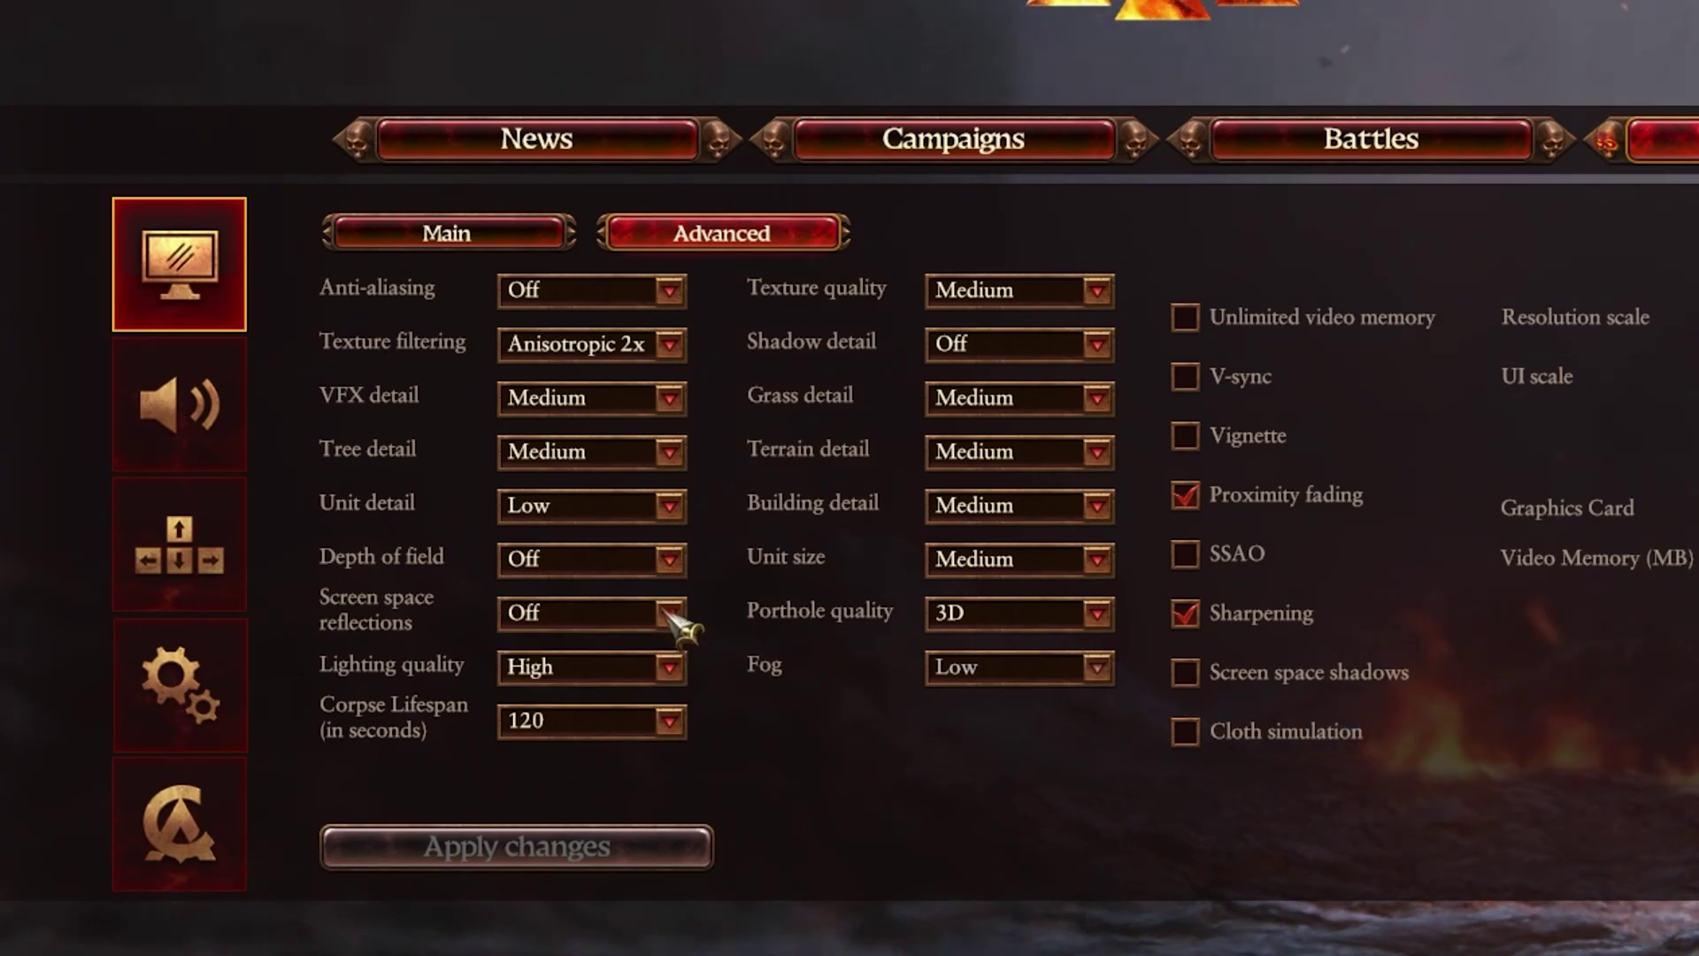
left_click(672, 667)
left_click(671, 665)
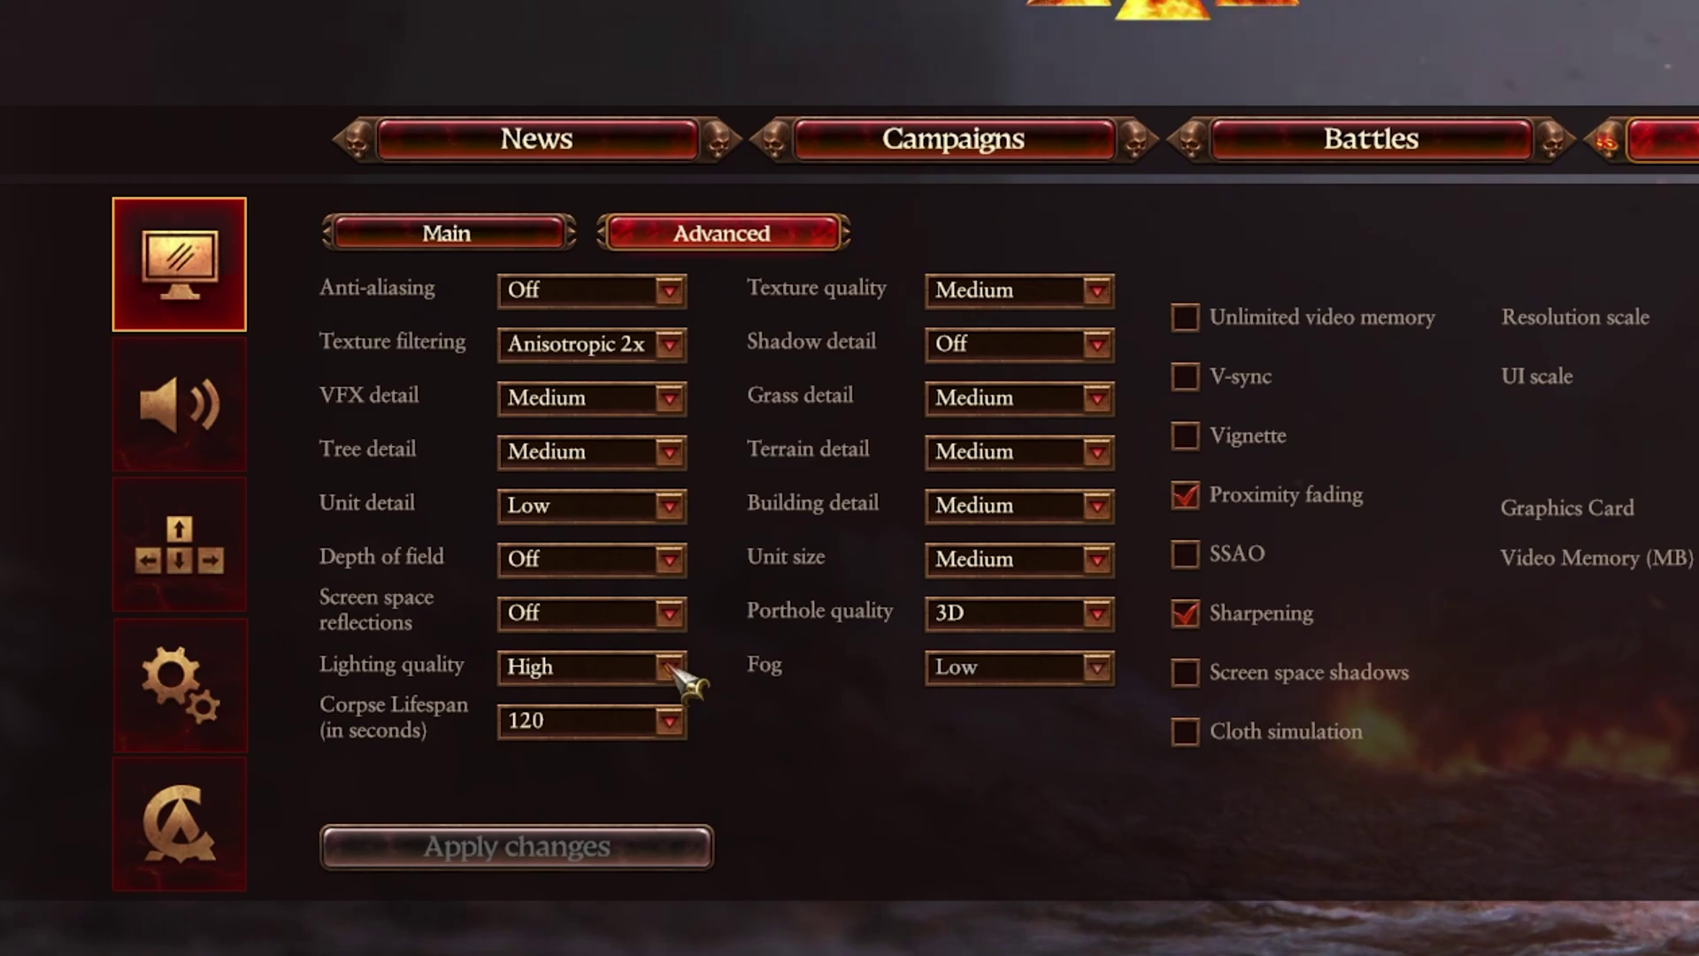
left_click(673, 721)
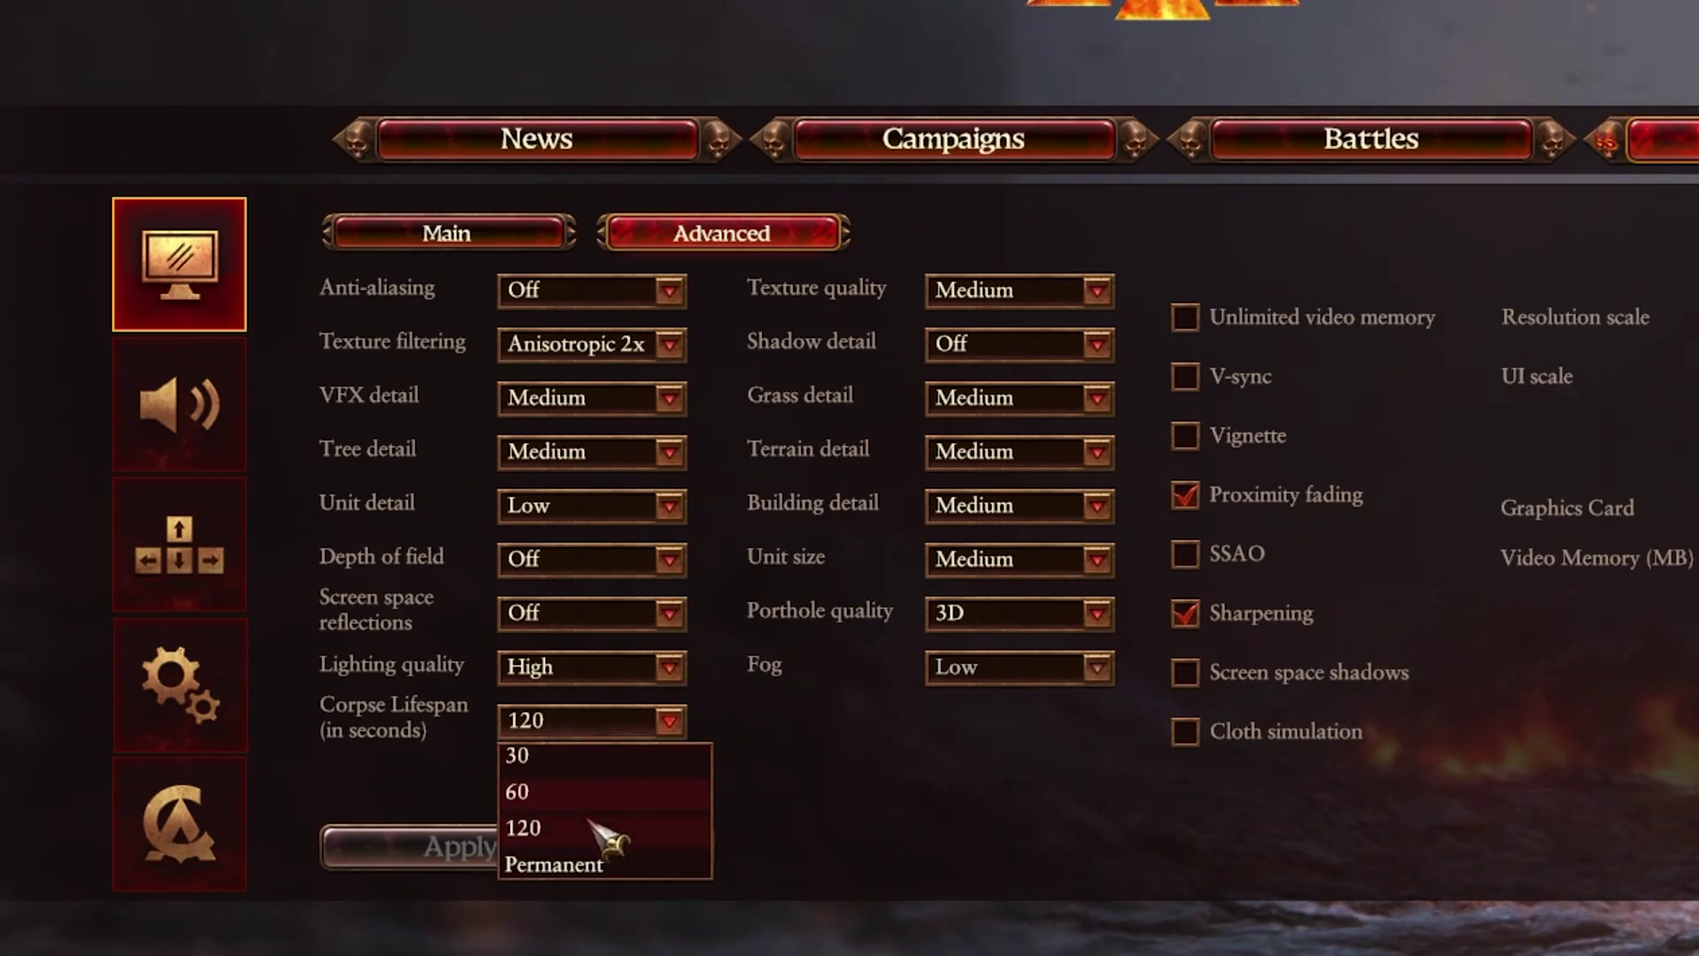
left_click(642, 838)
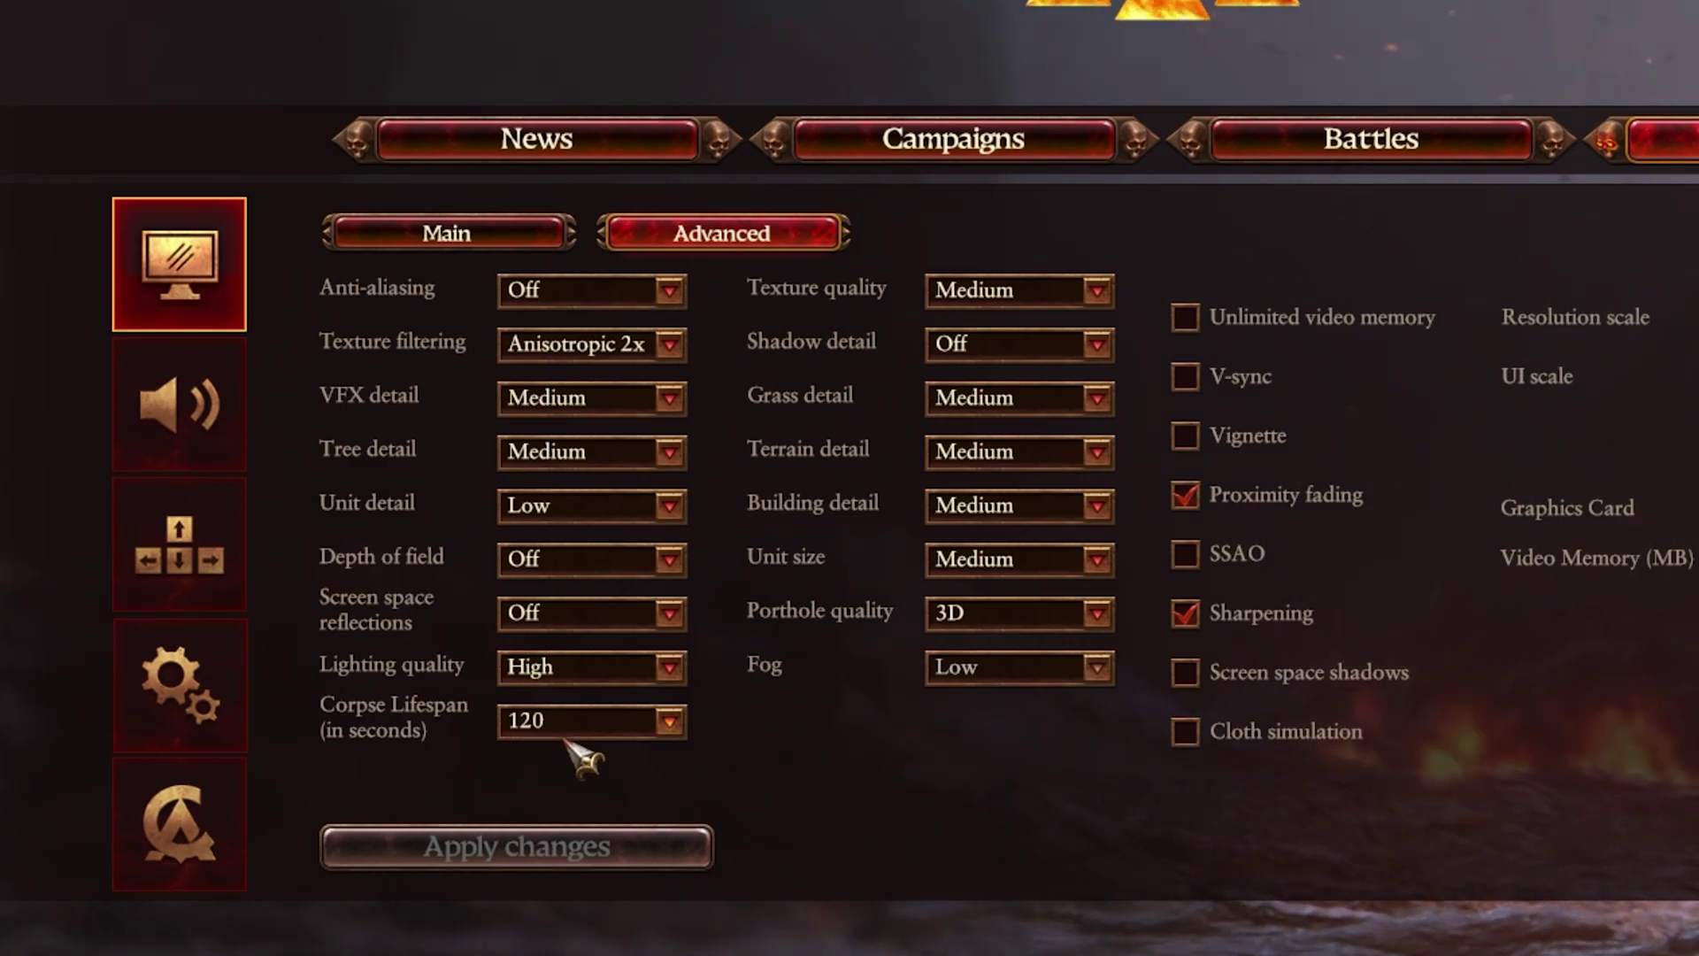
Raise Texture quality to High, leaving Shadow detail Off and Unit size Medium
left_click(1096, 290)
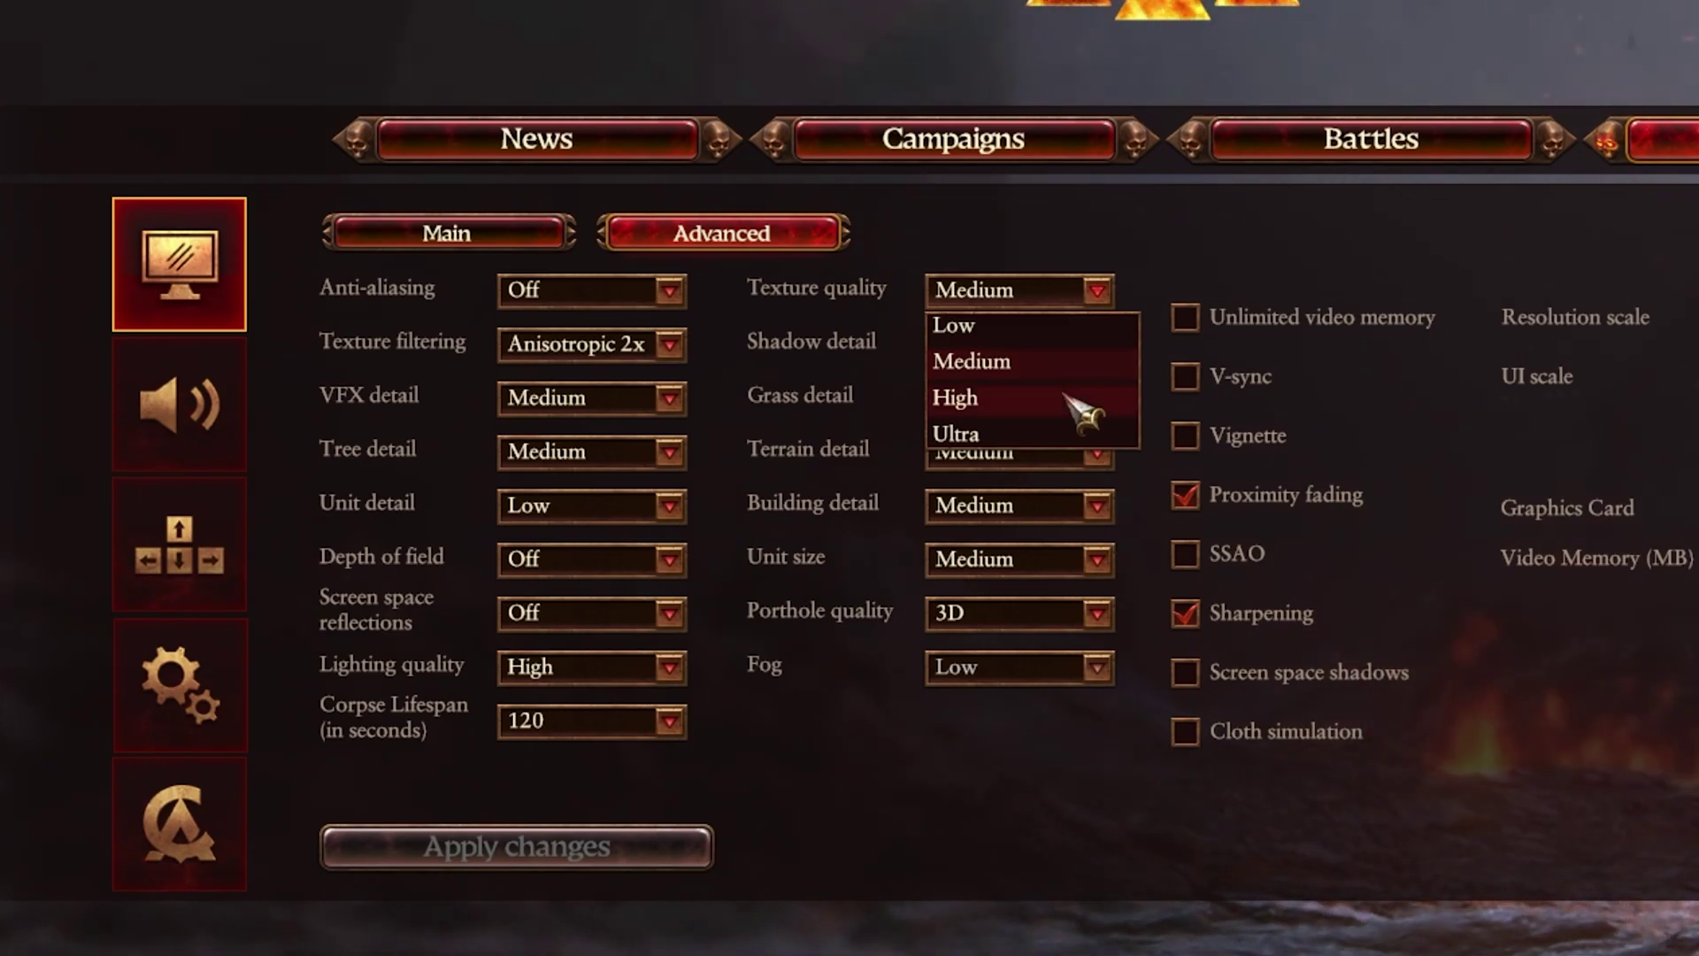
left_click(1085, 411)
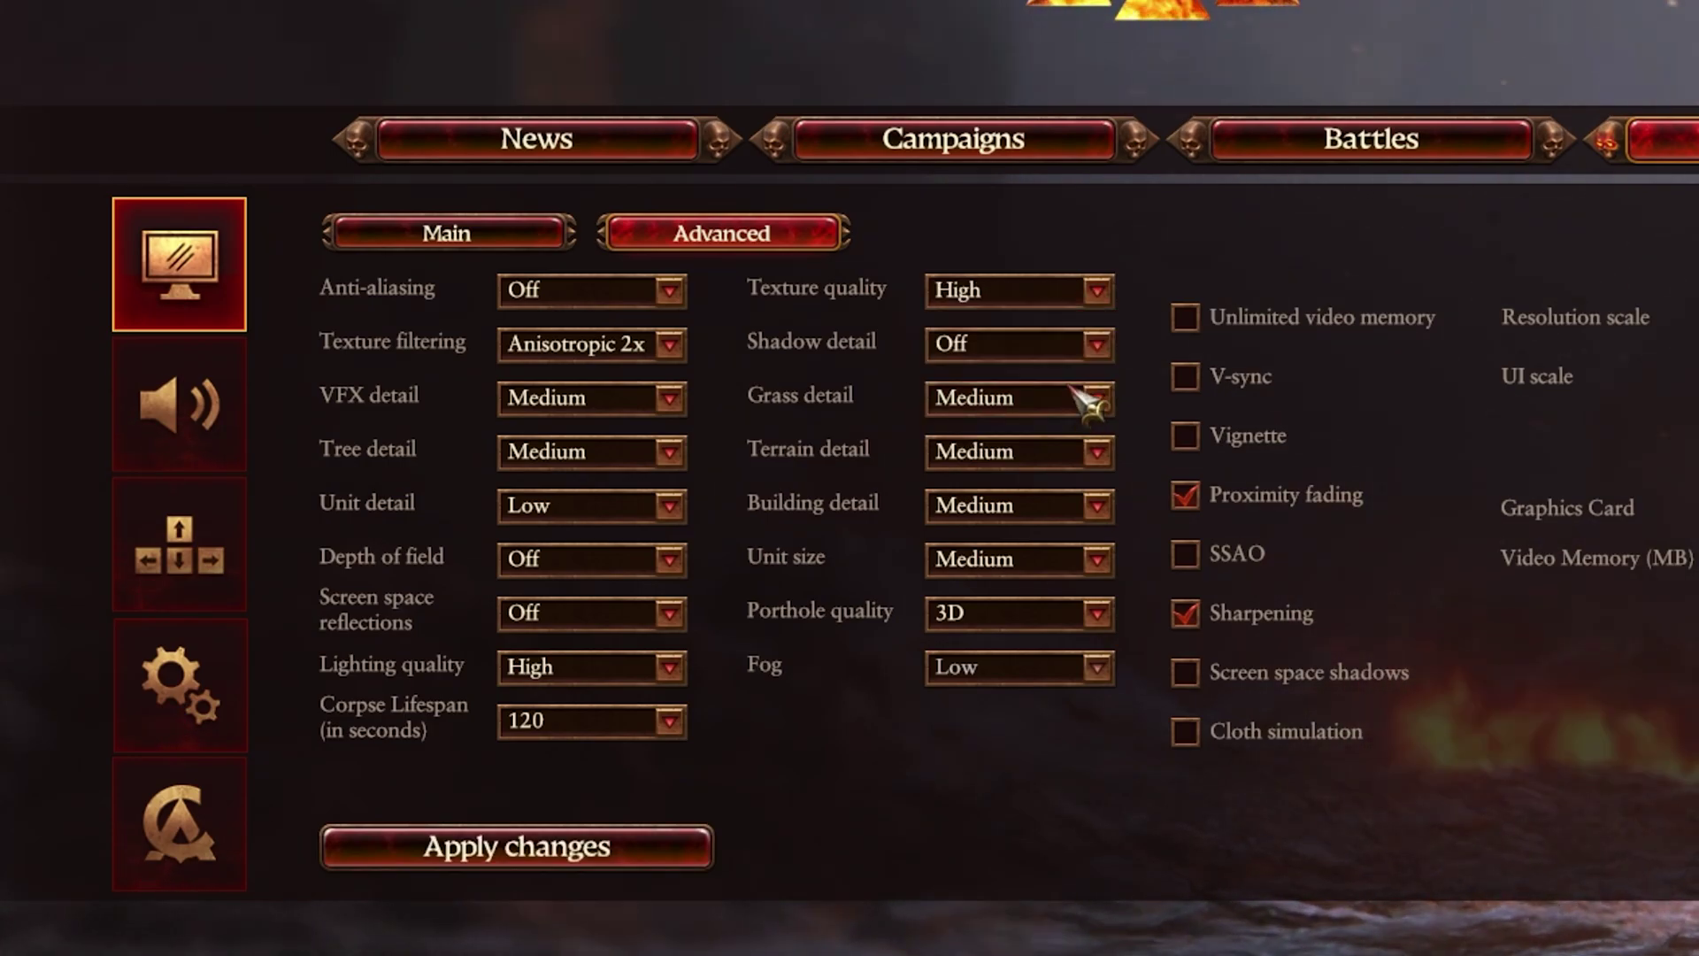
left_click(1094, 346)
left_click(1094, 350)
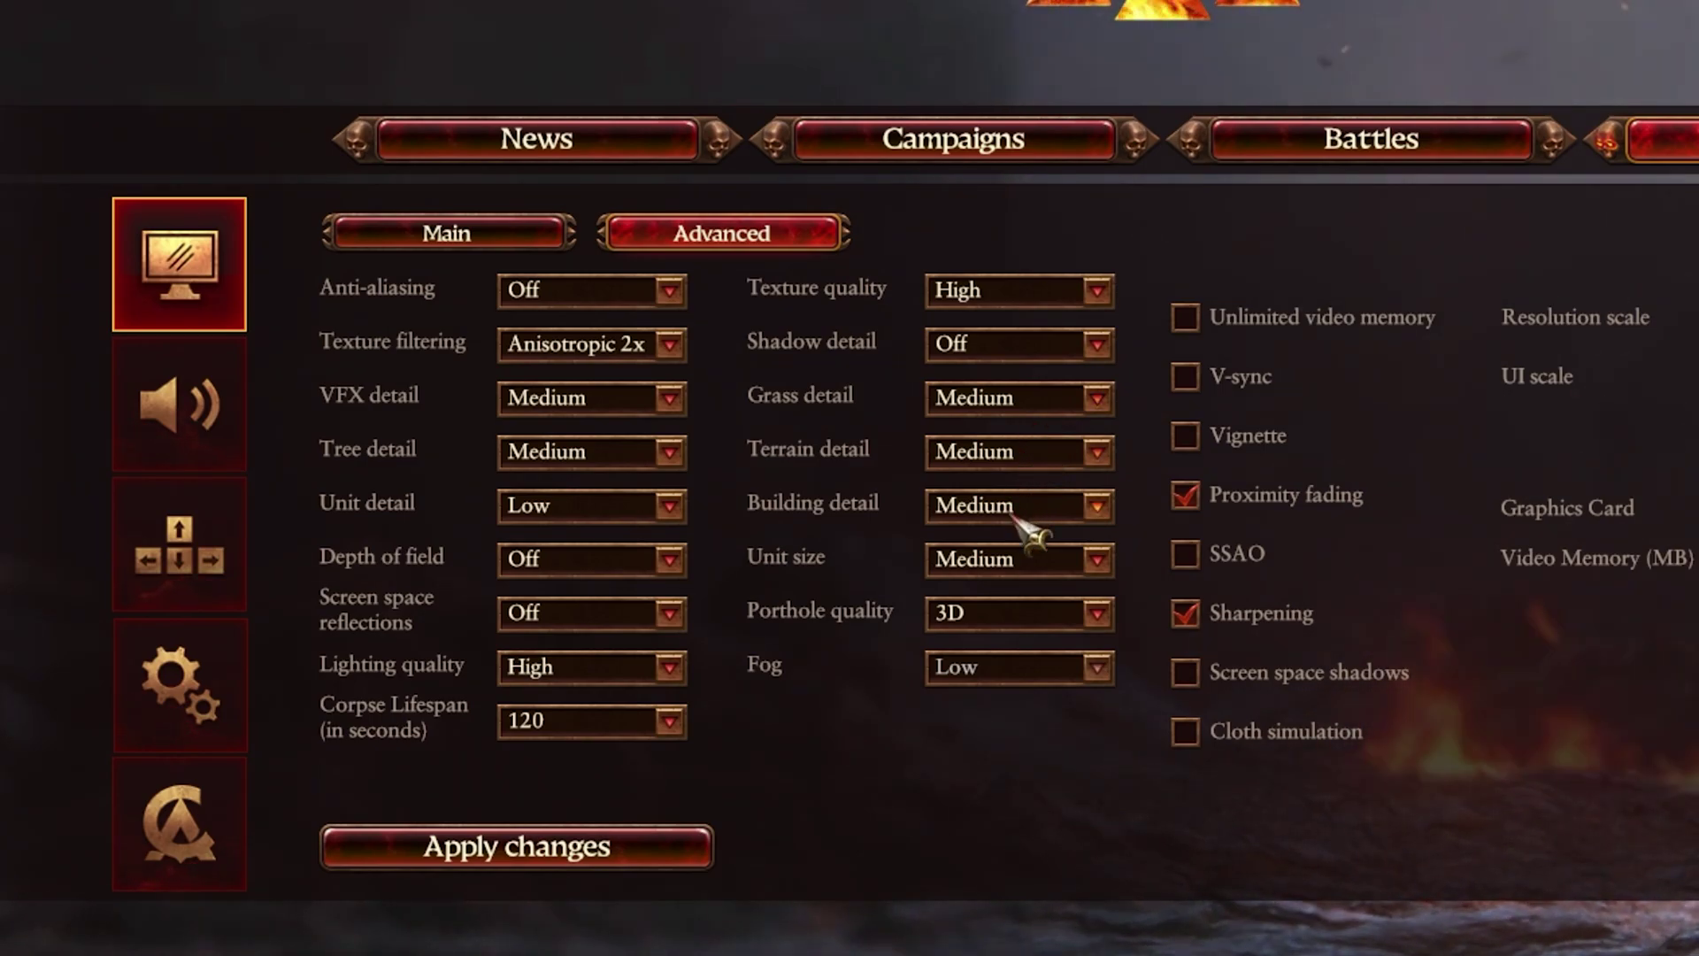
left_click(1097, 559)
left_click(1057, 635)
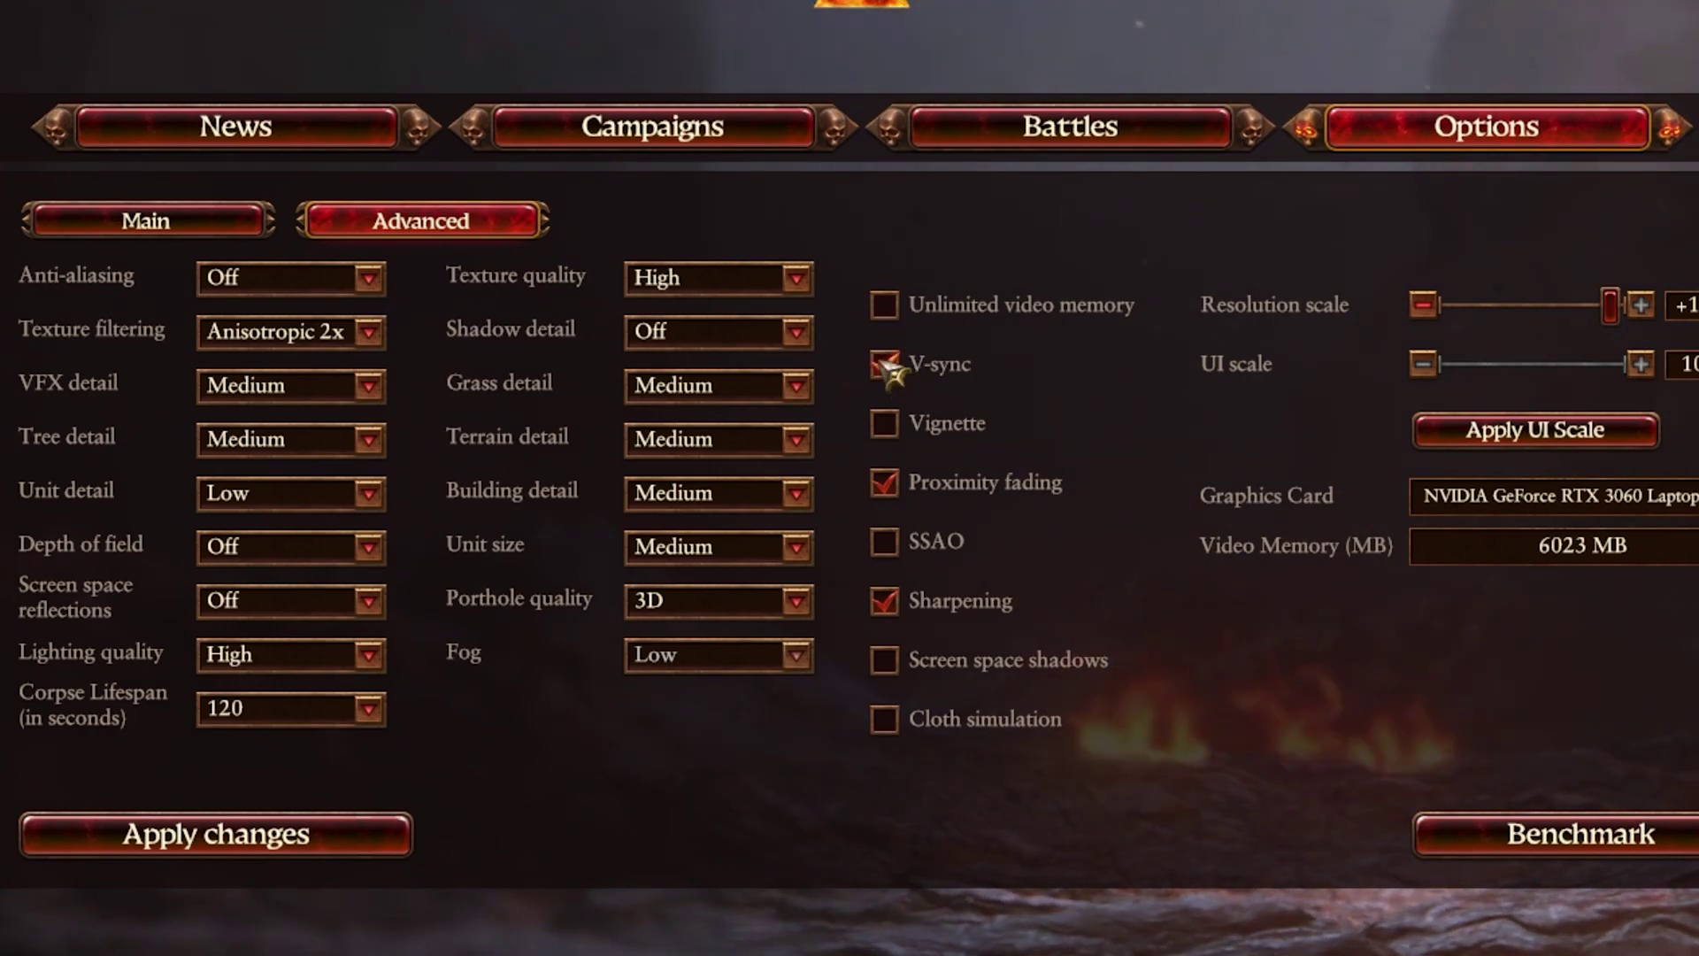
Turn off V-sync and Cloth simulation, then apply the graphics changes
left_click(885, 365)
left_click(885, 368)
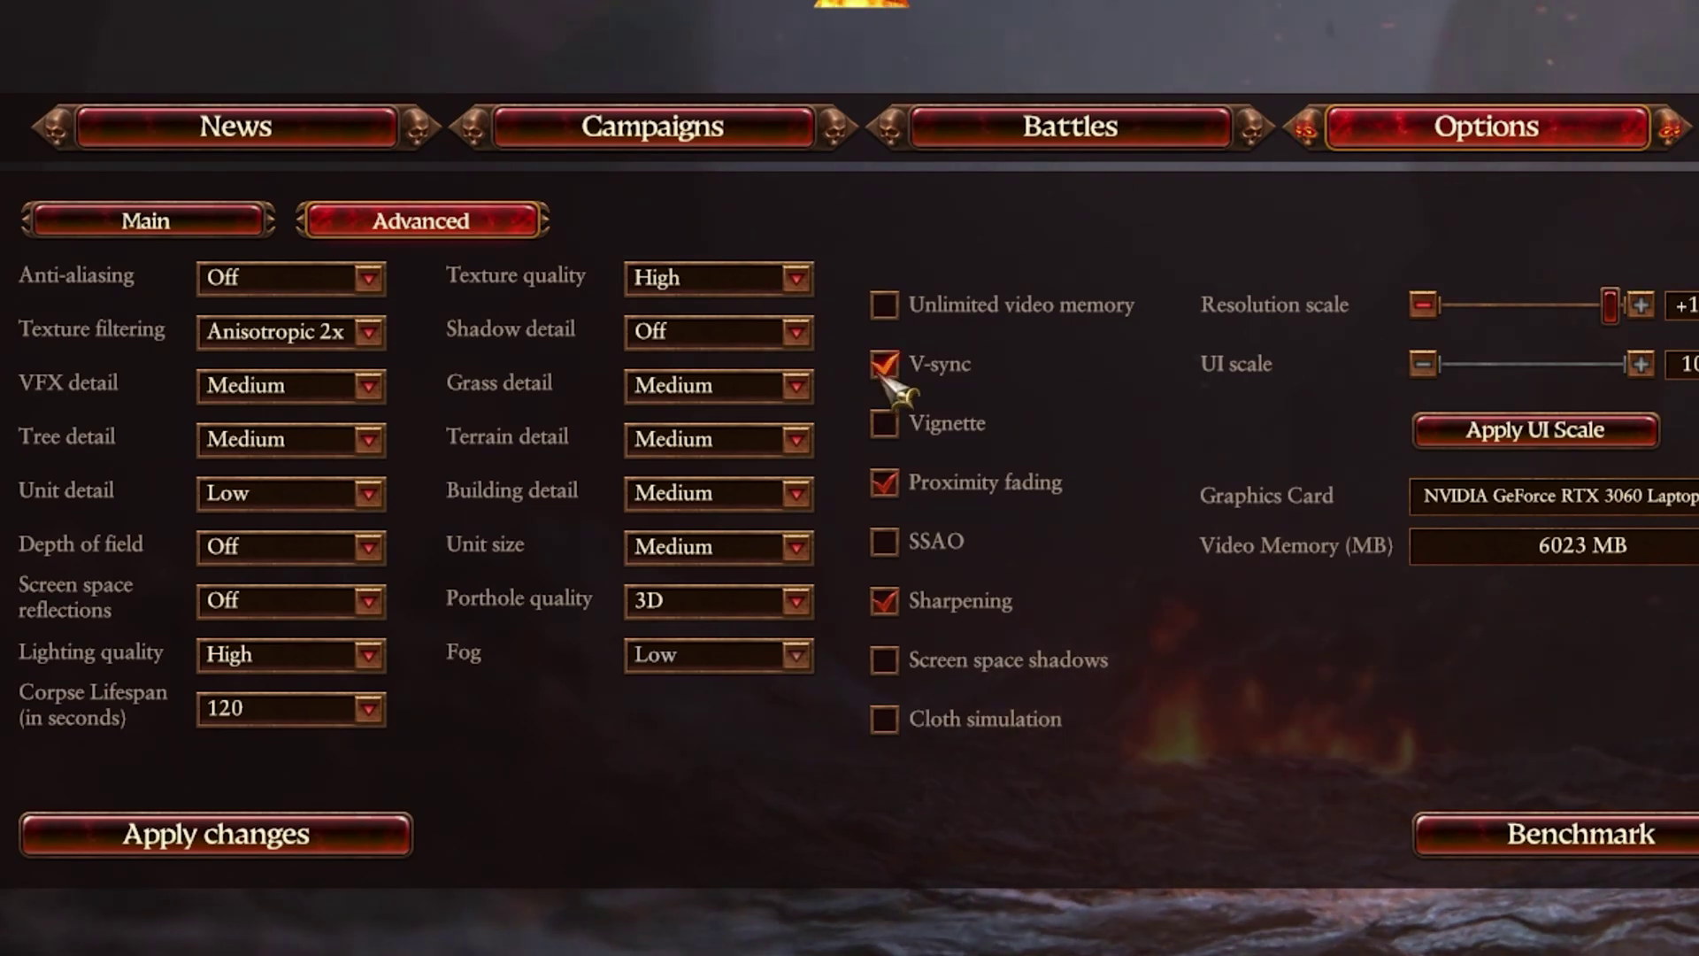
left_click(885, 365)
mouse_move(940, 379)
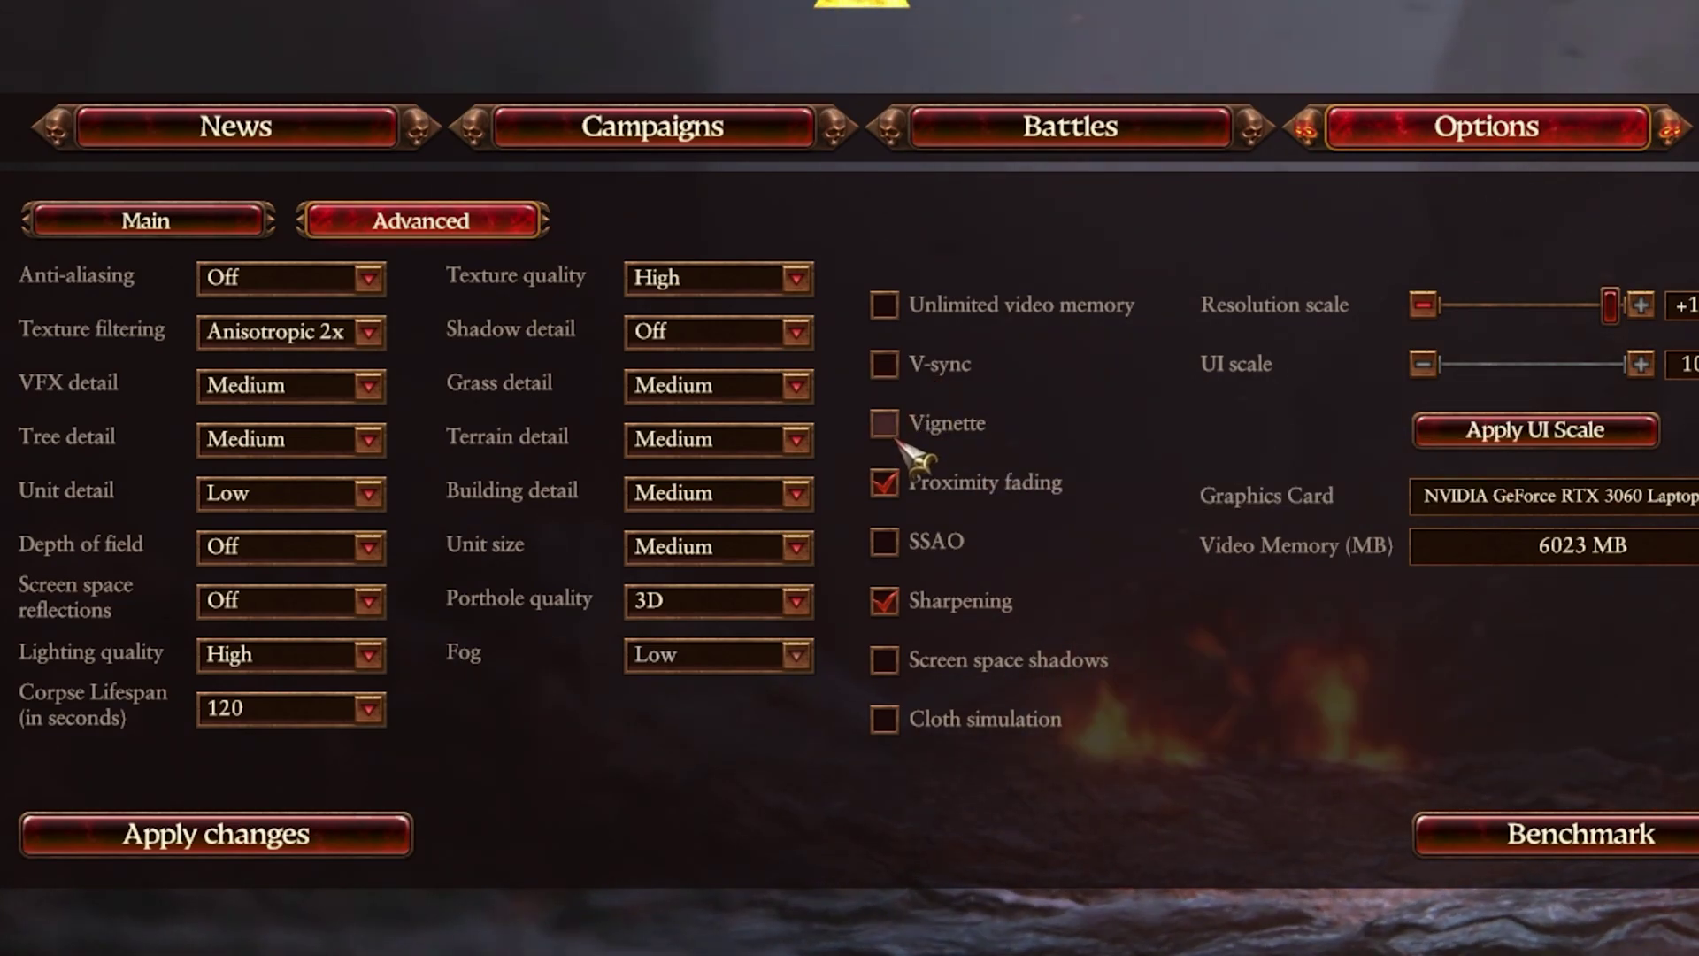
left_click(888, 721)
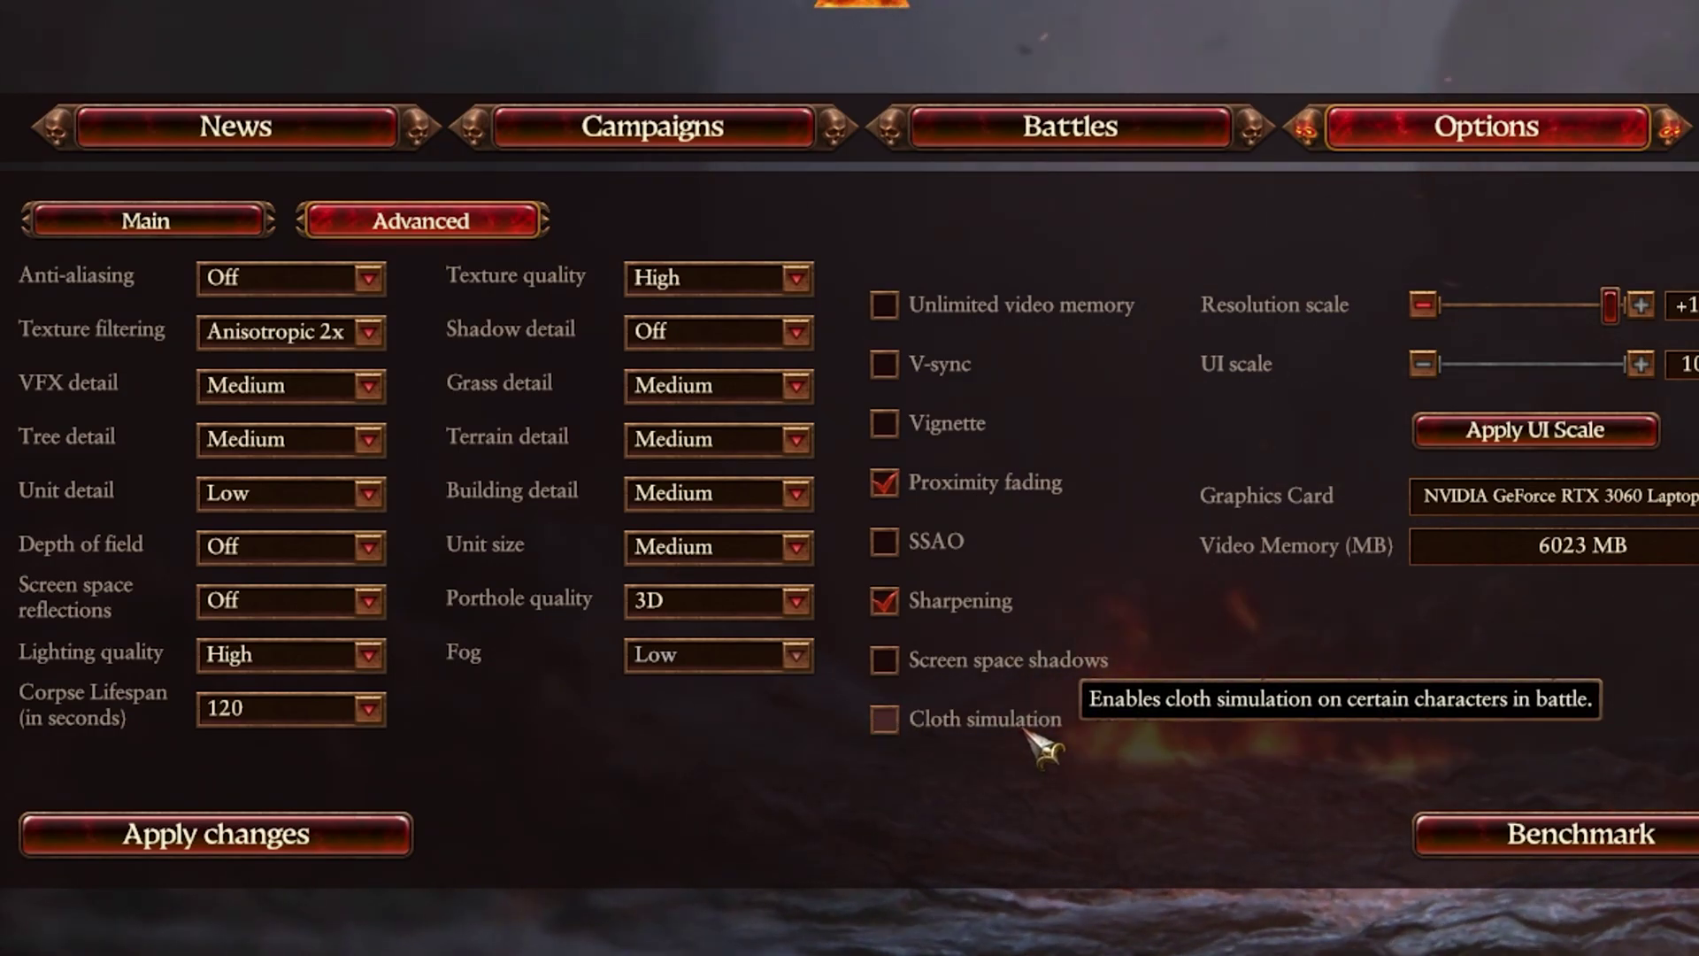
left_click(232, 837)
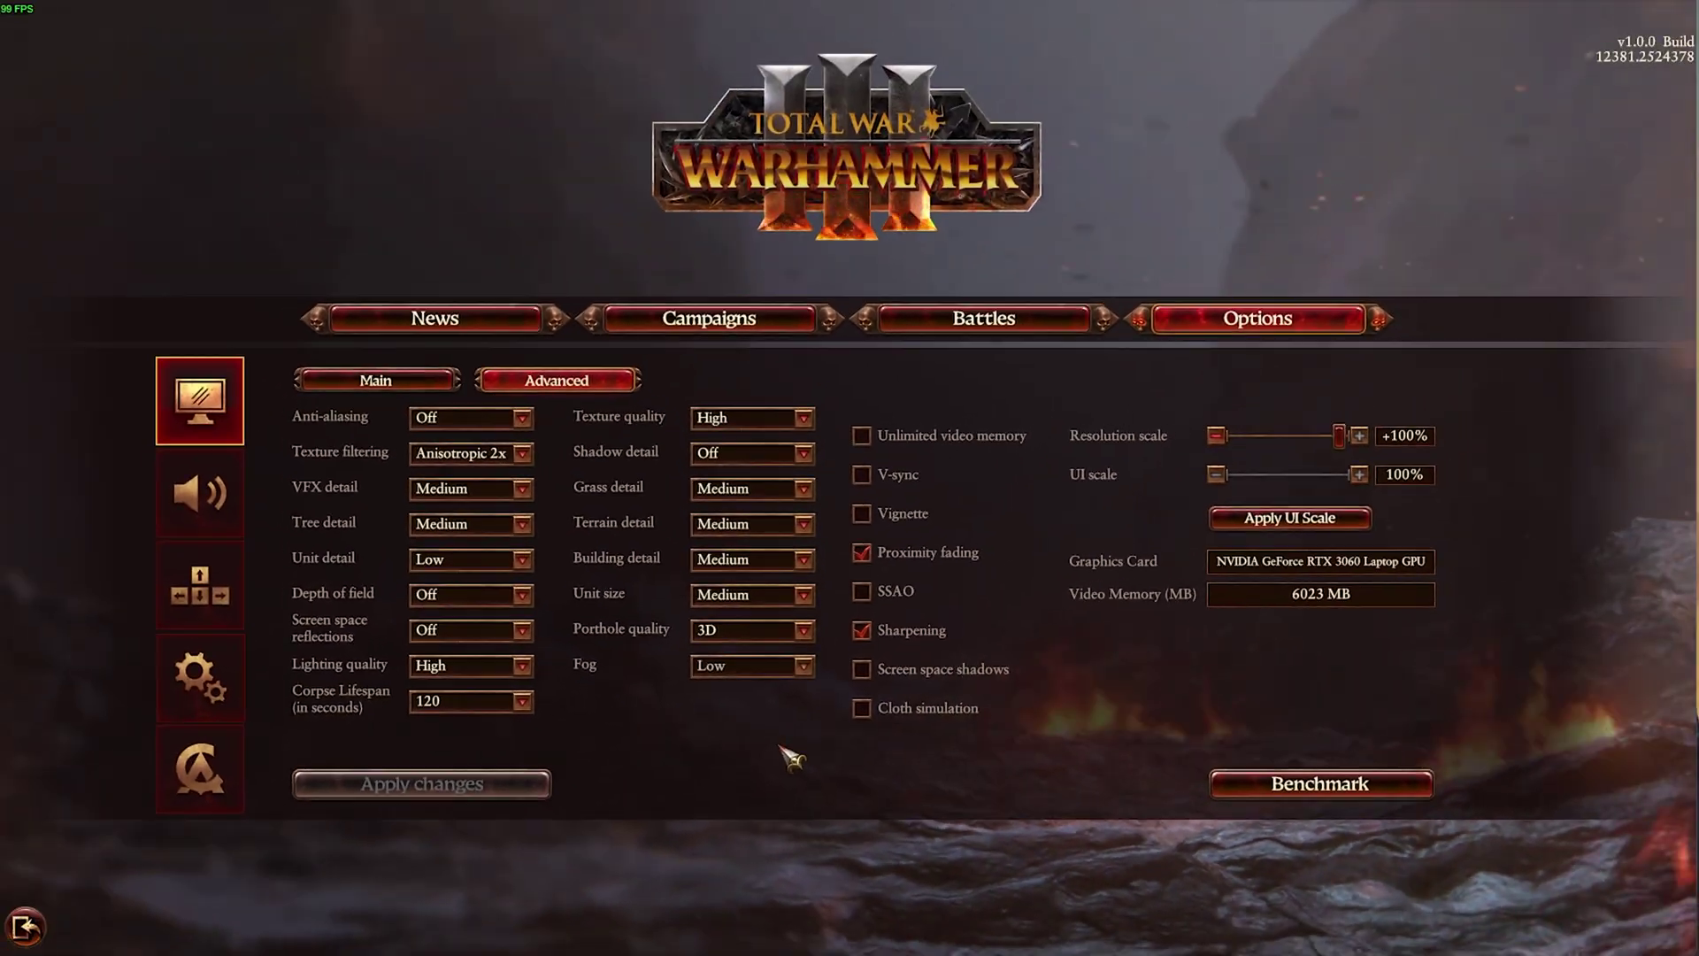
In the Xbox Game Bar, move the Performance widget top-right showing CPU, GPU, VRAM and RAM
key("super+g")
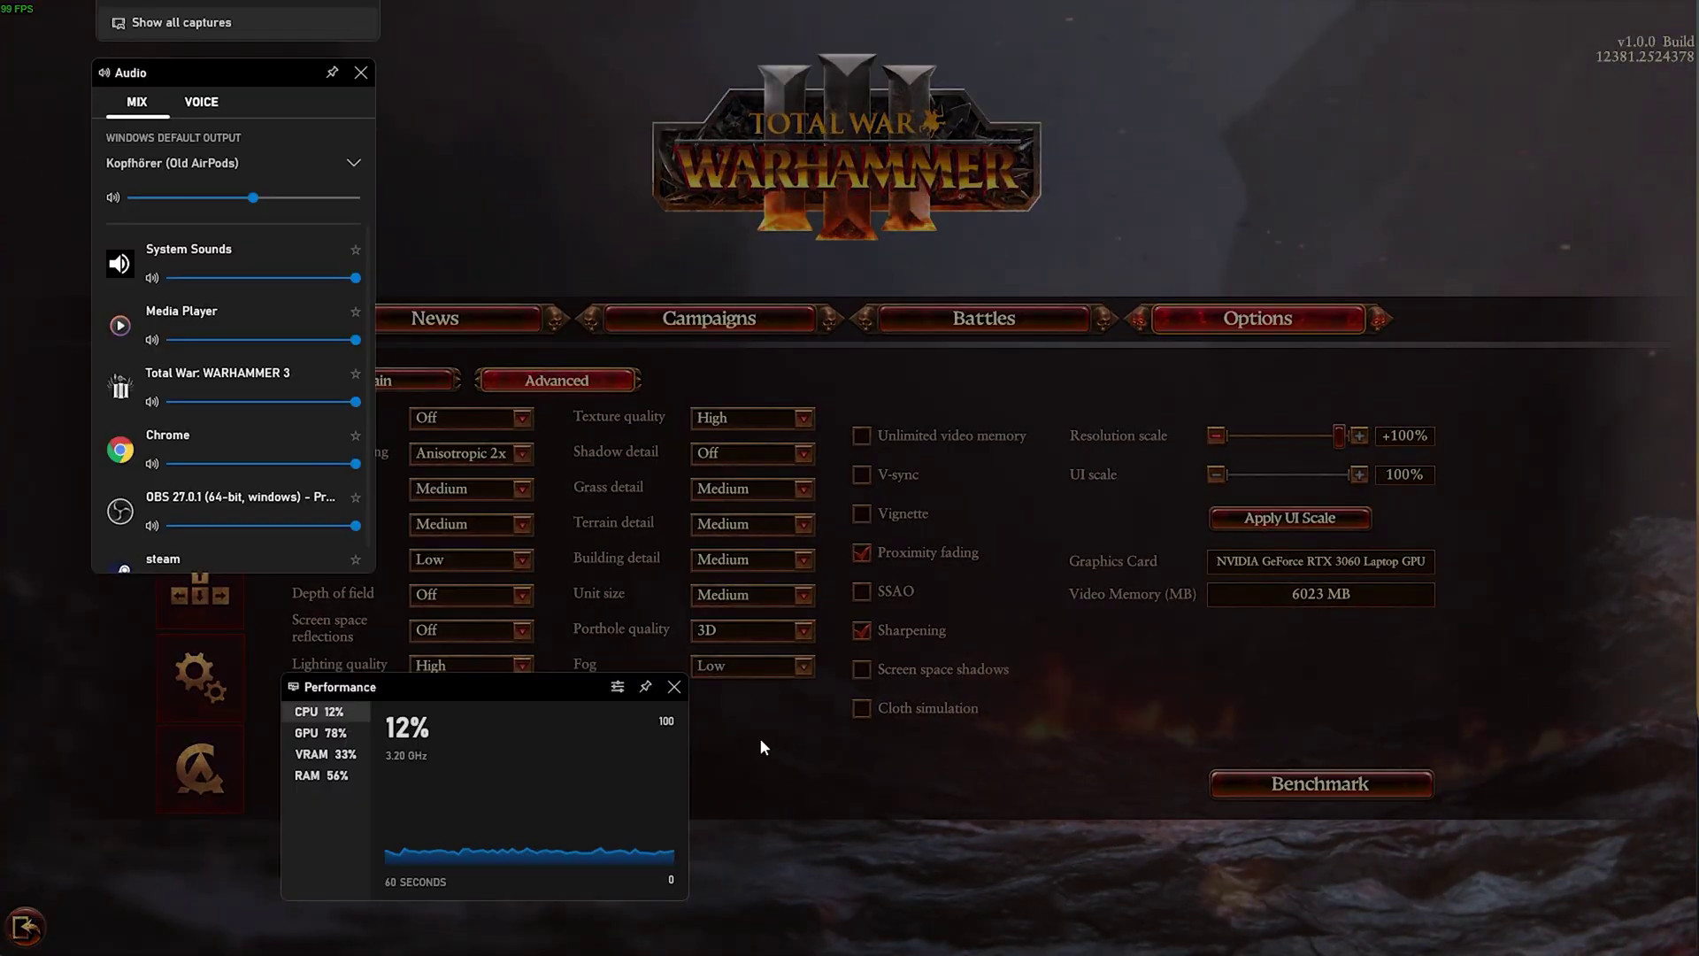
left_click_drag(495, 683, 1501, 21)
left_click(1324, 66)
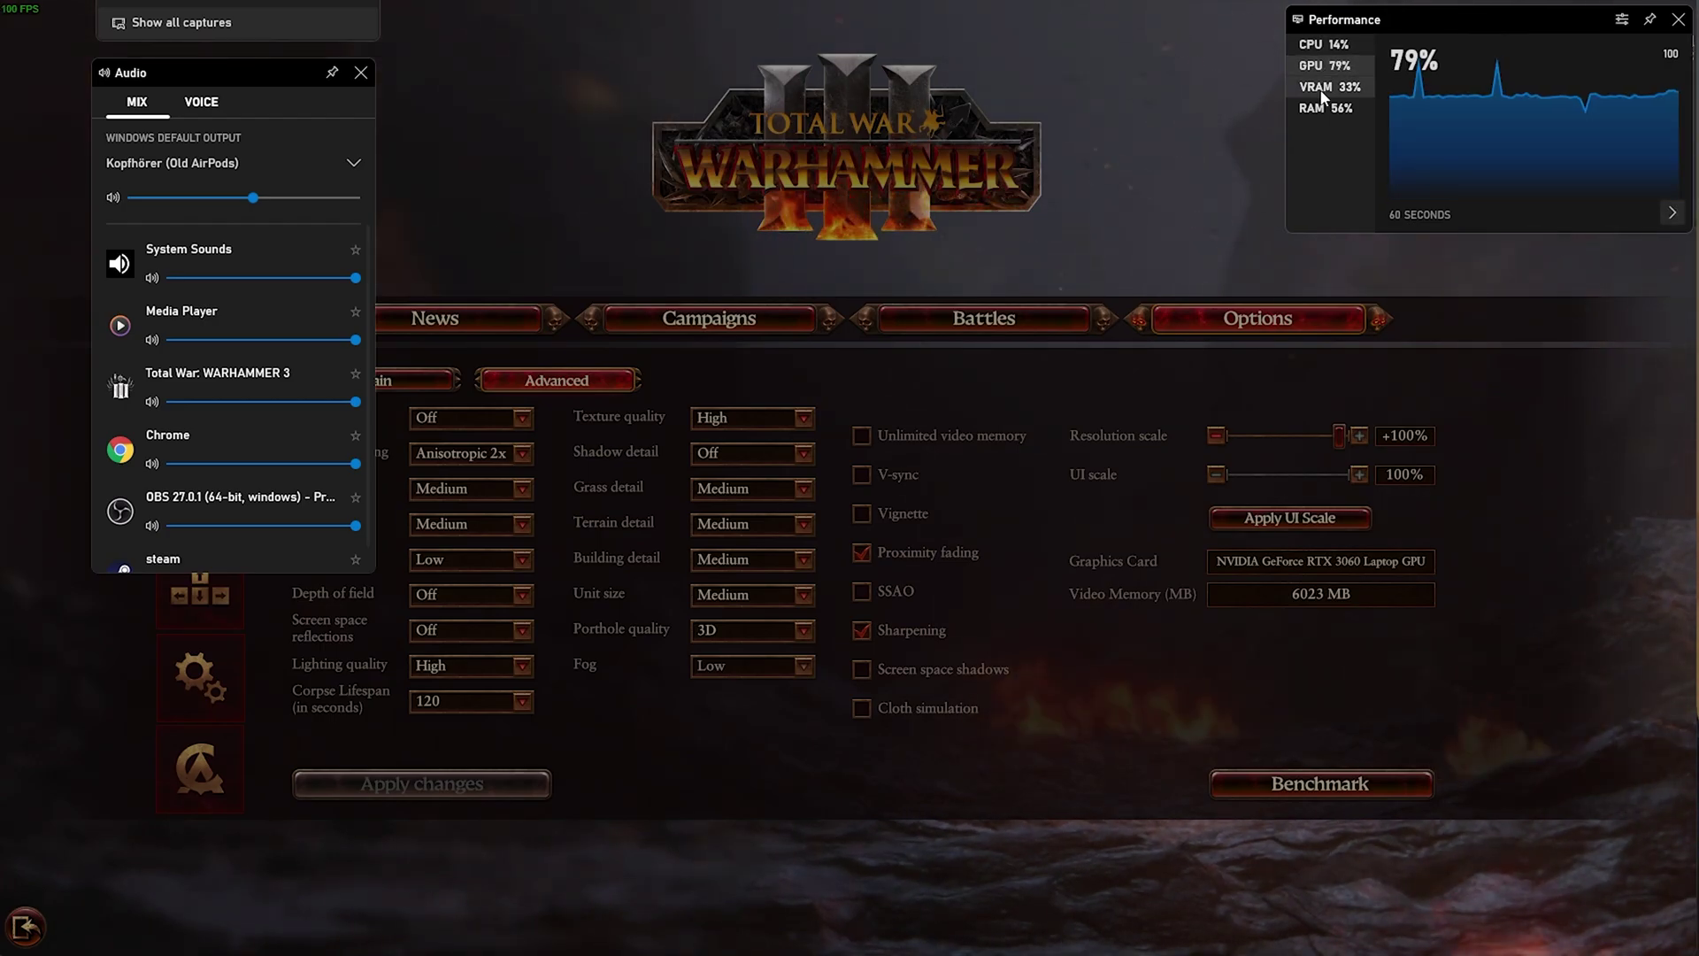
left_click(1321, 89)
left_click(1319, 110)
left_click(1324, 46)
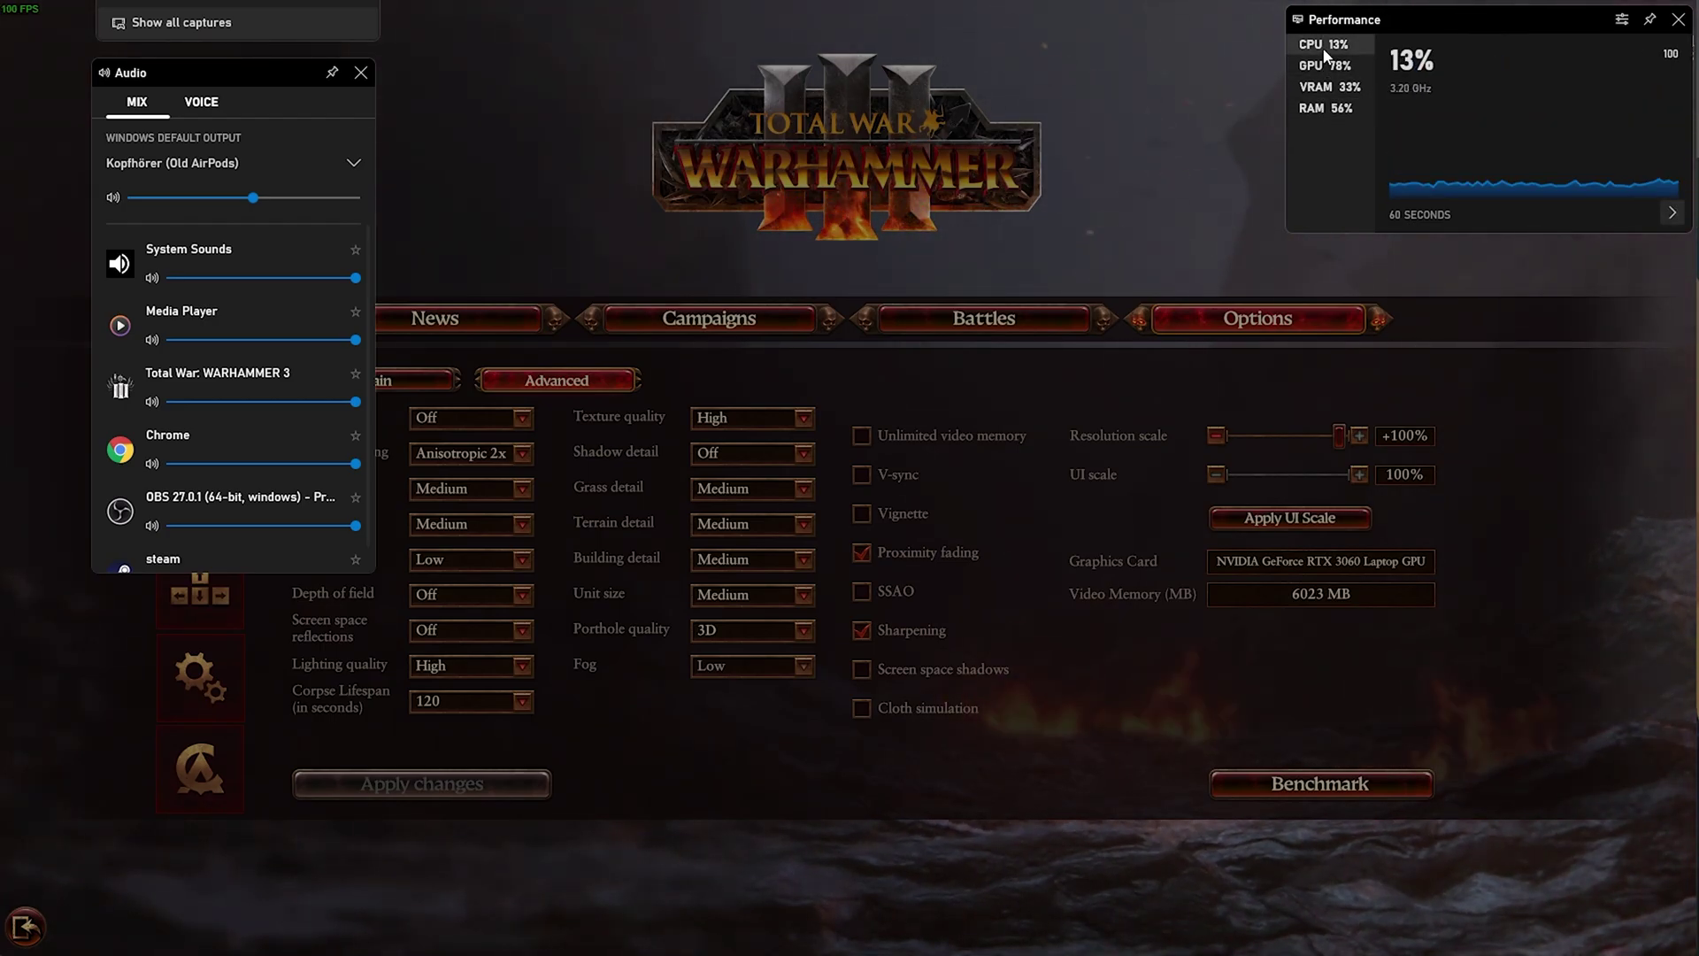
Pin the Performance stats over the game, close the Game Bar, and keep the graph view
left_click(1651, 22)
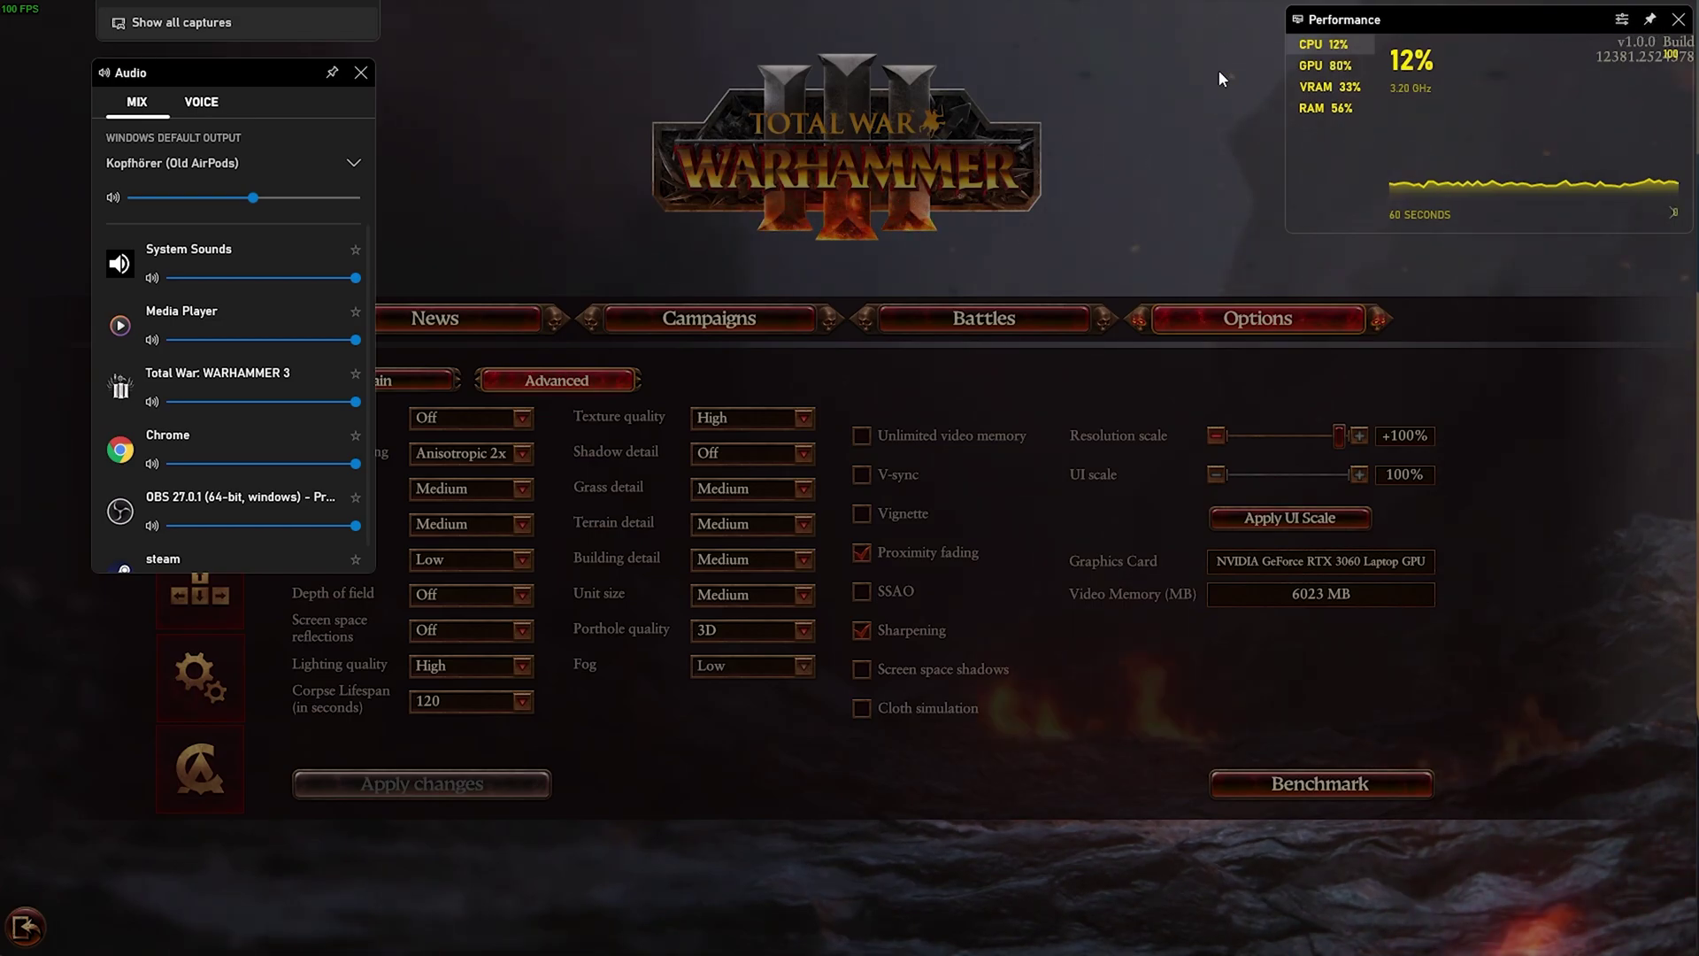
key("super+g")
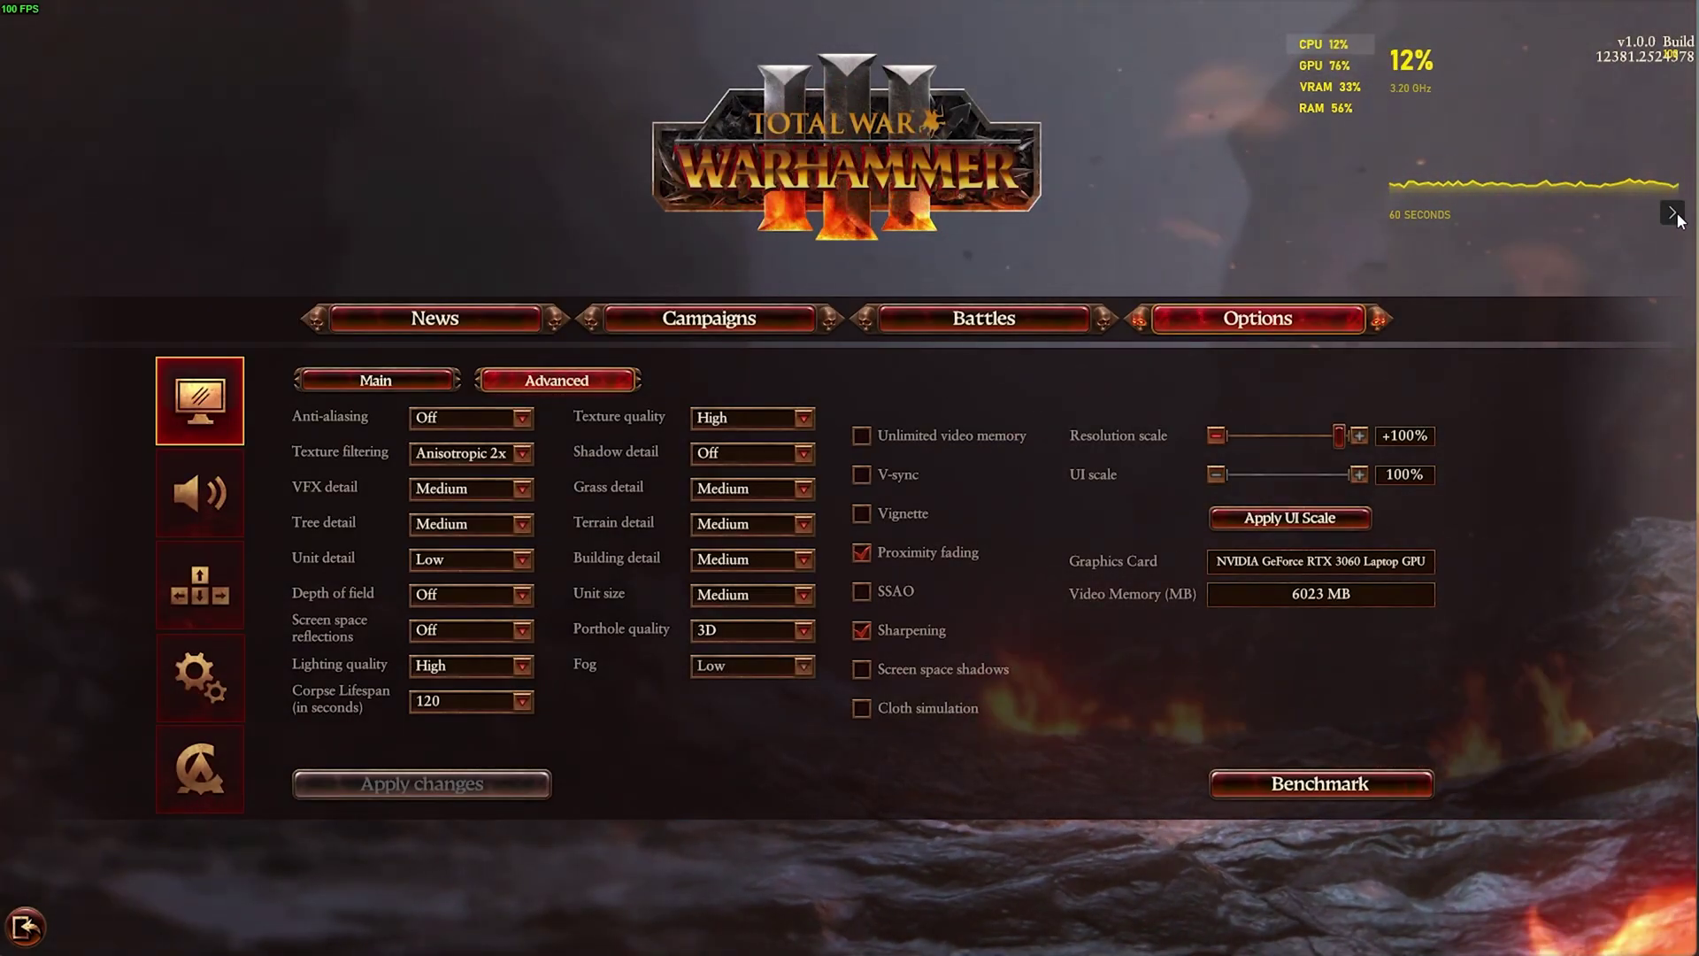
left_click(1675, 215)
left_click(1676, 109)
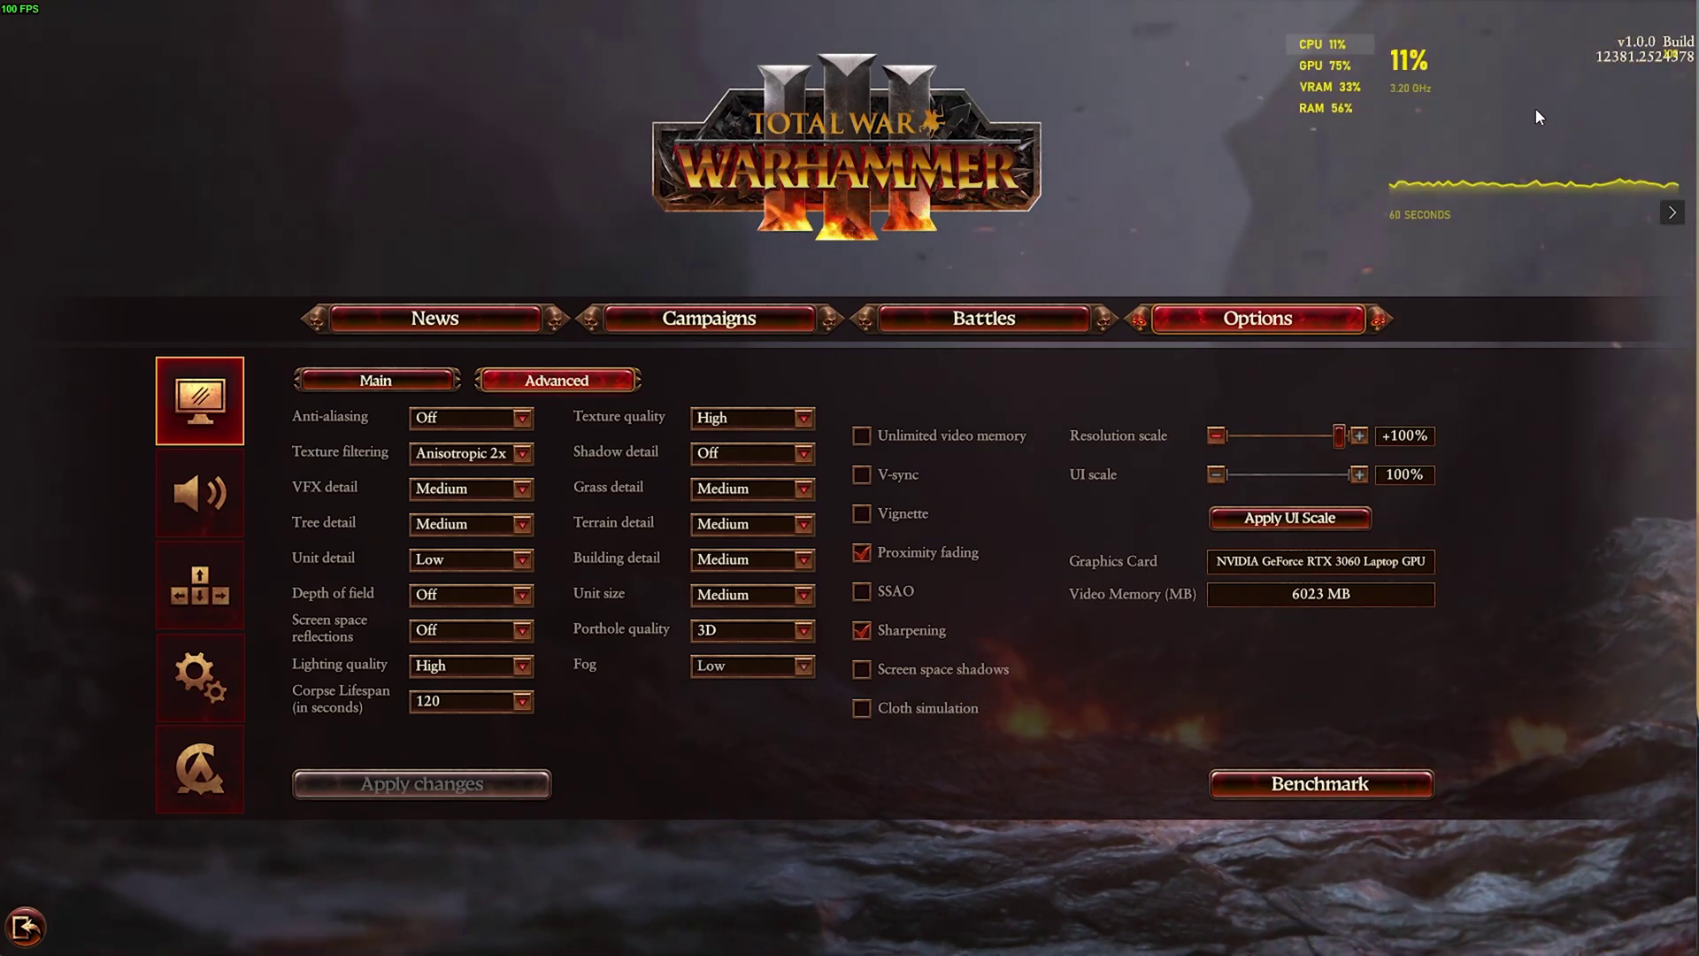